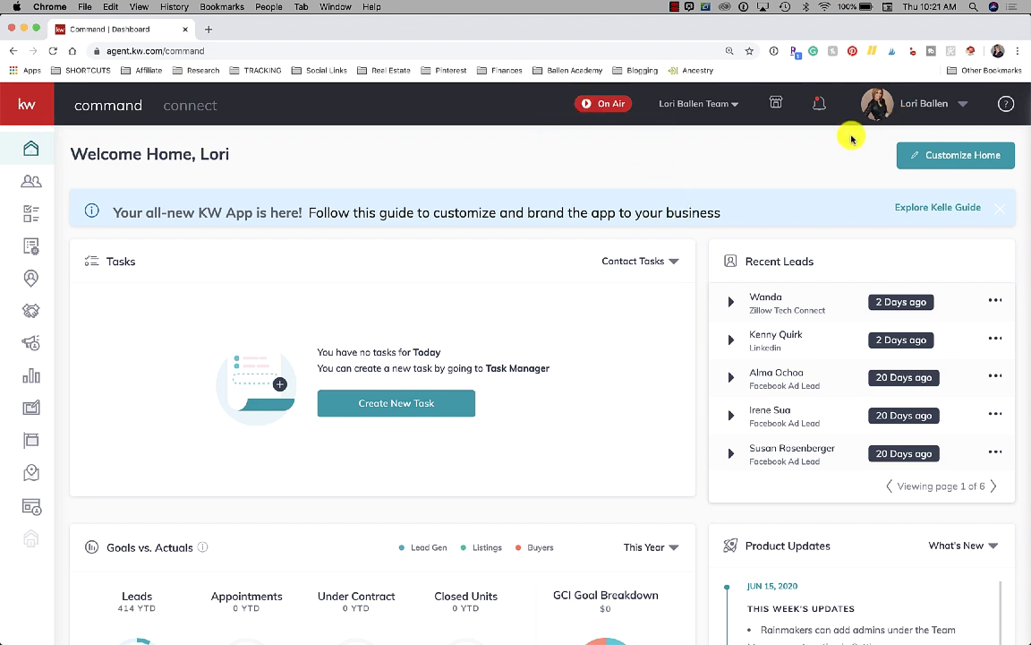
Step: Export all contacts from the Contacts section
left_click(30, 182)
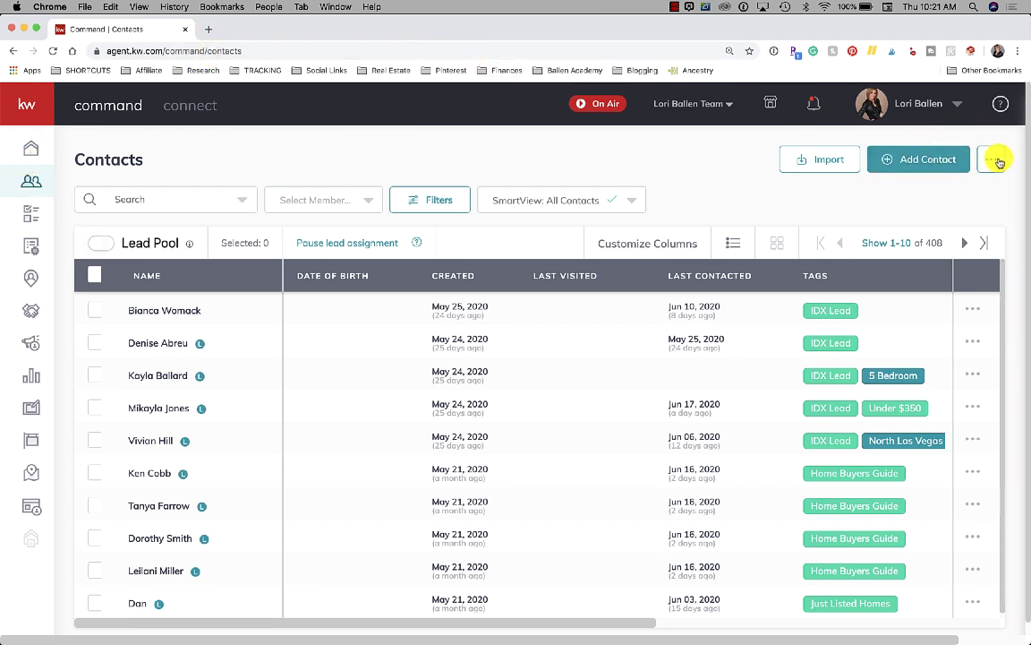
left_click(998, 161)
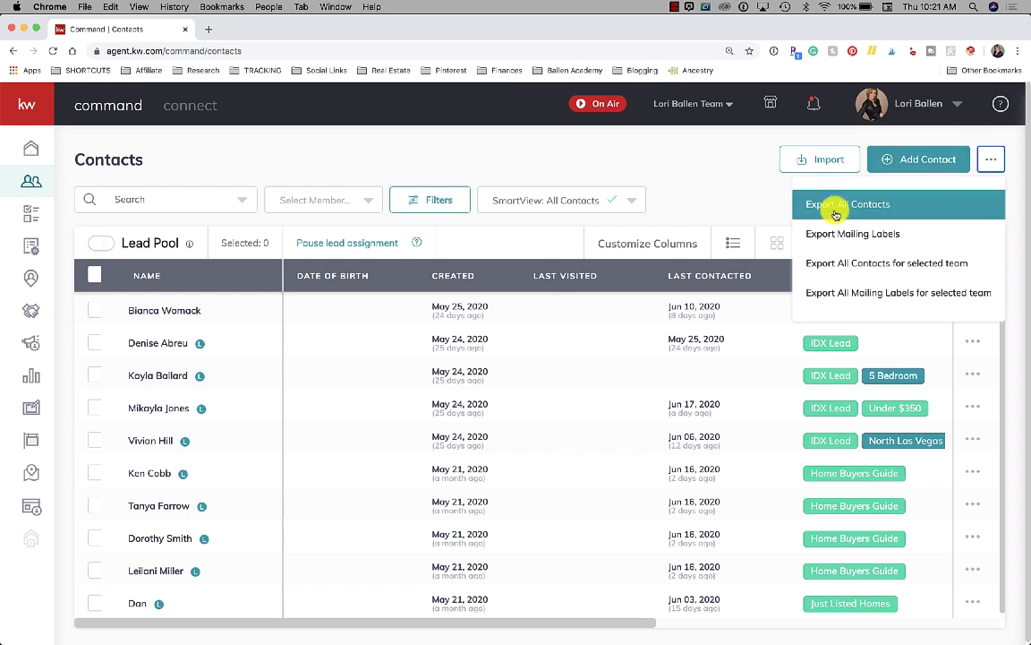
left_click(835, 214)
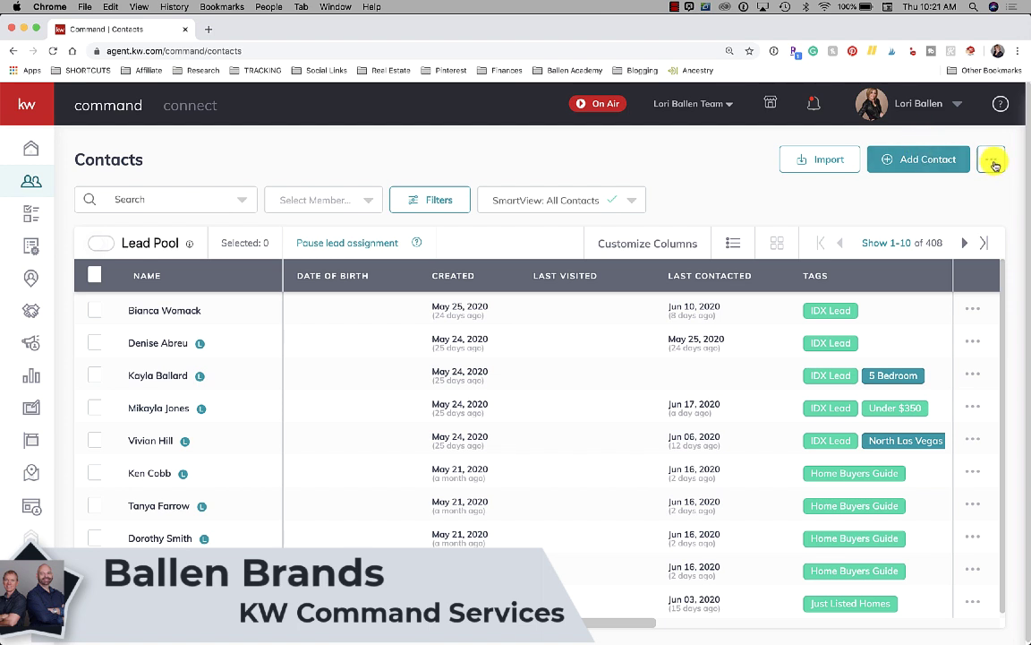
Step: Dismiss the returned-compliance notification and save the completed full contacts export to the Desktop as comma-separated values
left_click(815, 108)
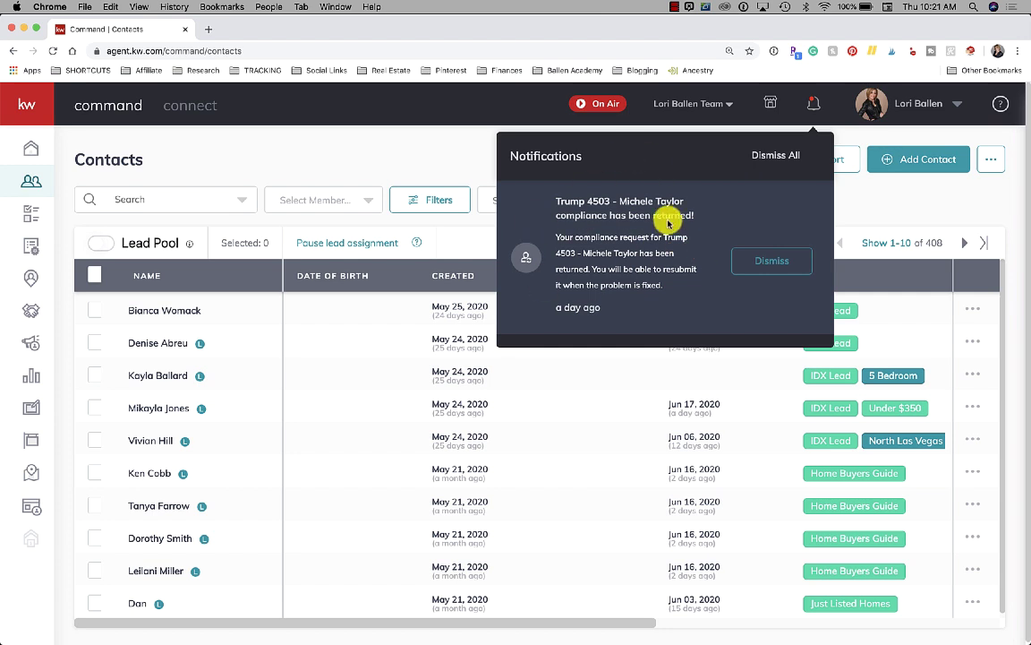
left_click(795, 257)
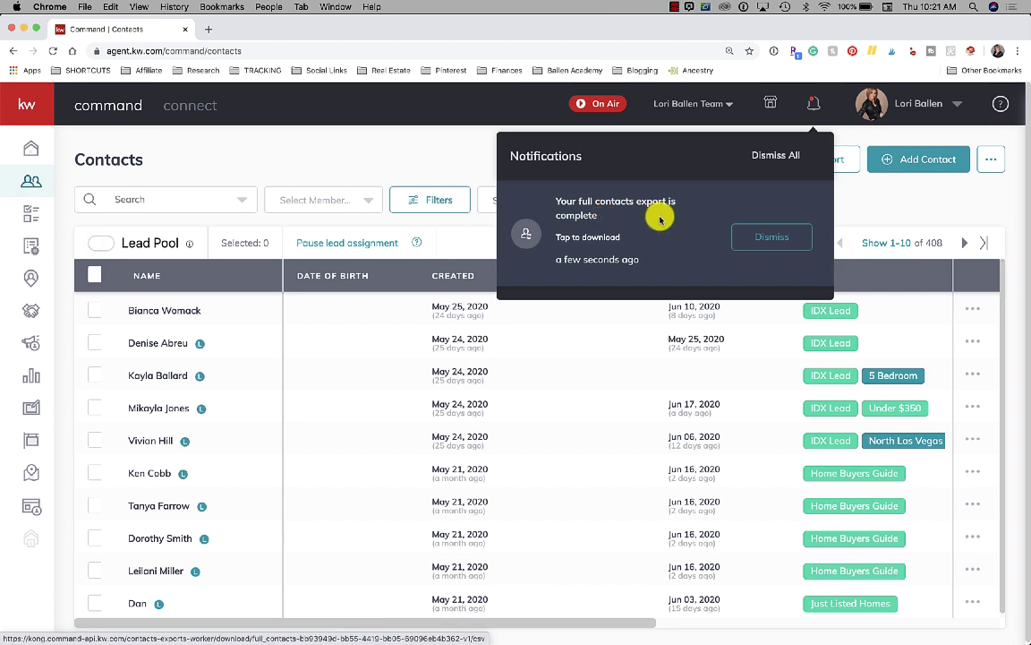
left_click(588, 242)
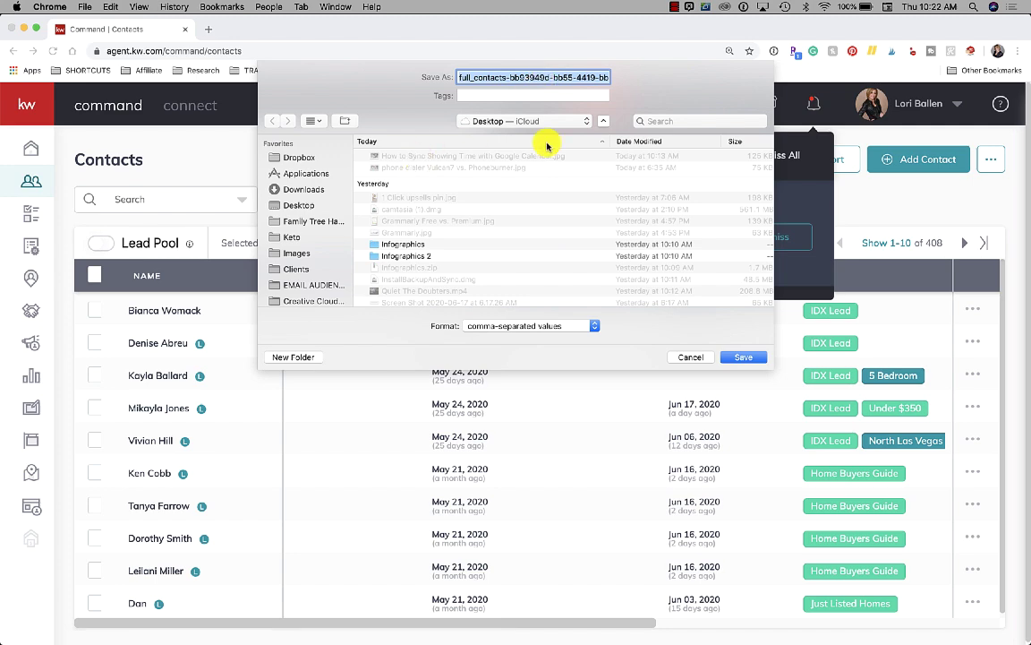
left_click(746, 356)
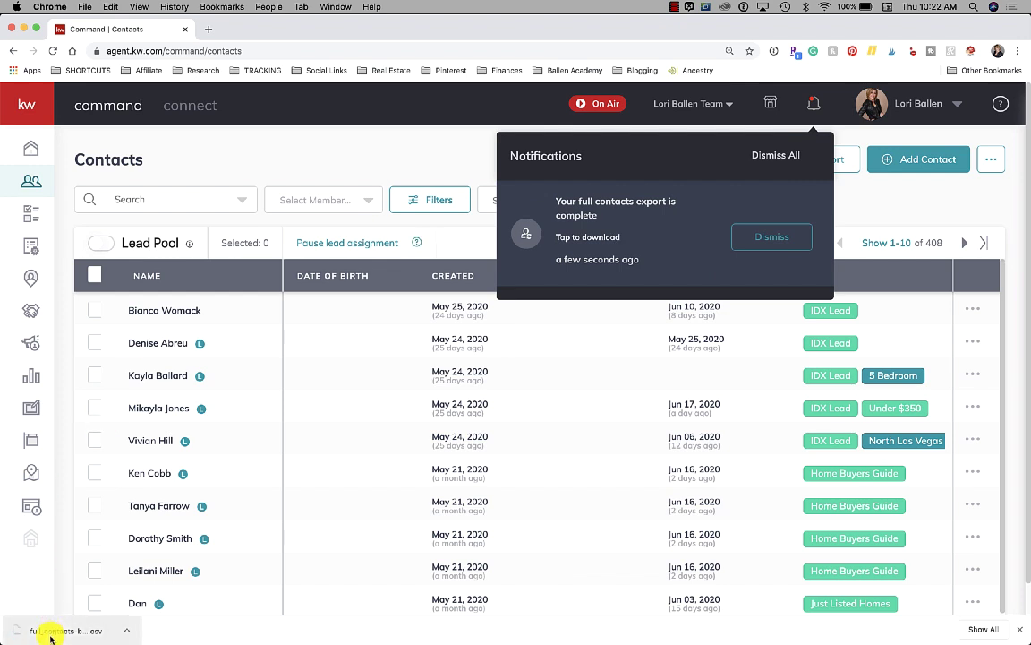
Step: Open the downloaded contacts CSV in Numbers and look over its name and mobile phone columns
left_click(52, 634)
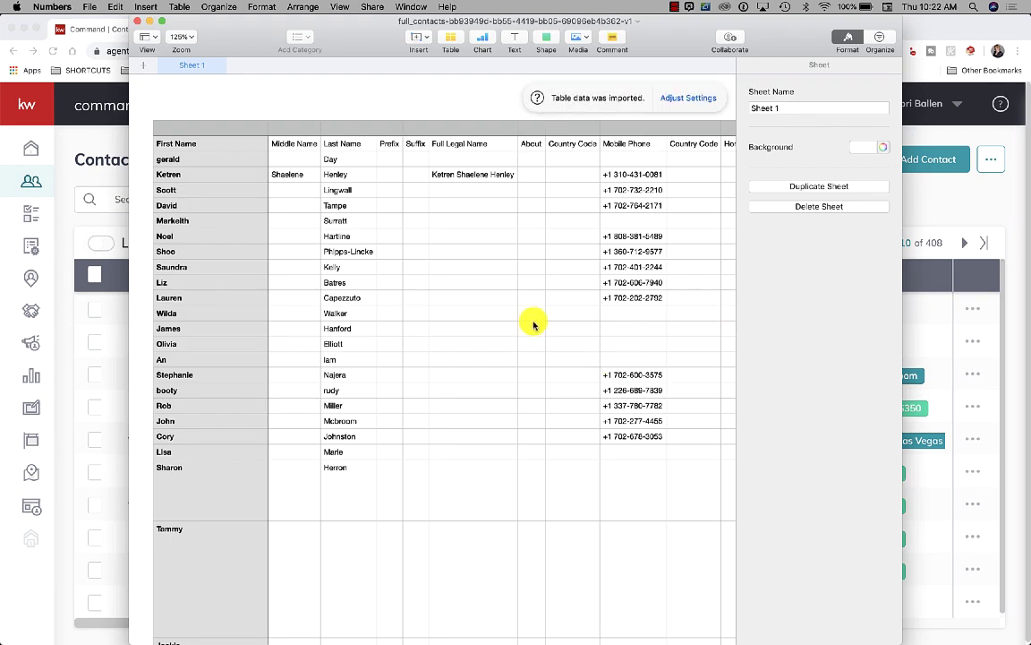
scroll(532, 325, "right", 10)
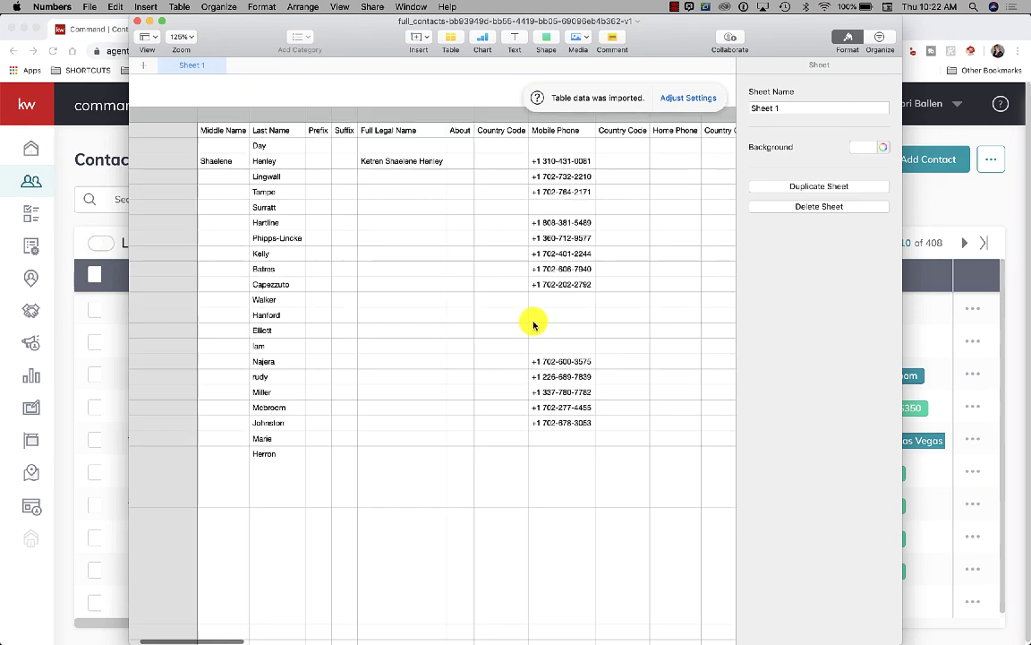
scroll(533, 325, "left", 10)
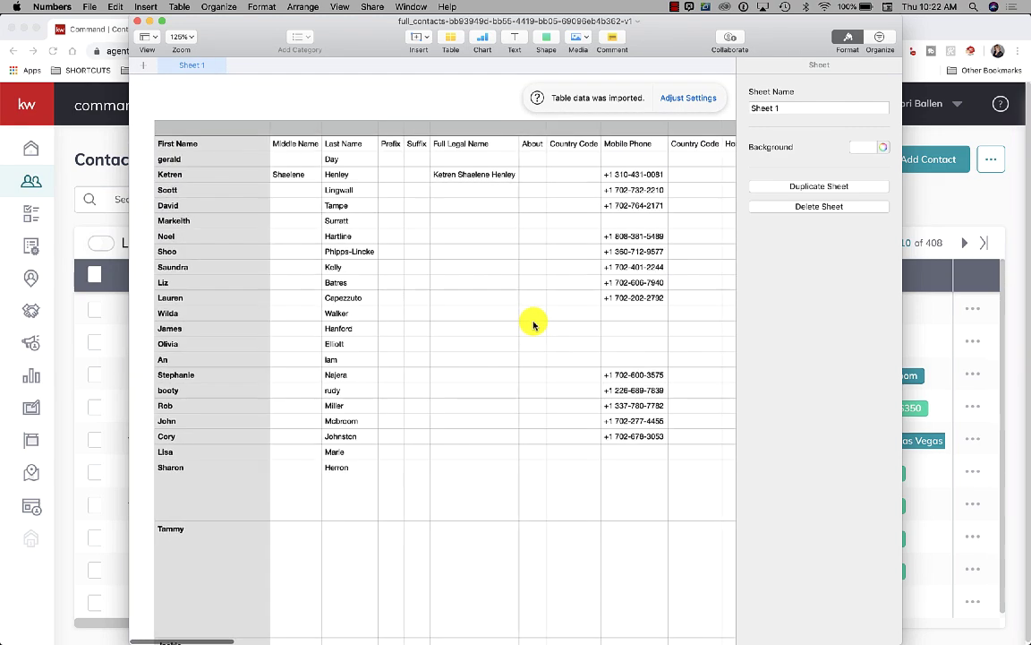
left_click(452, 191)
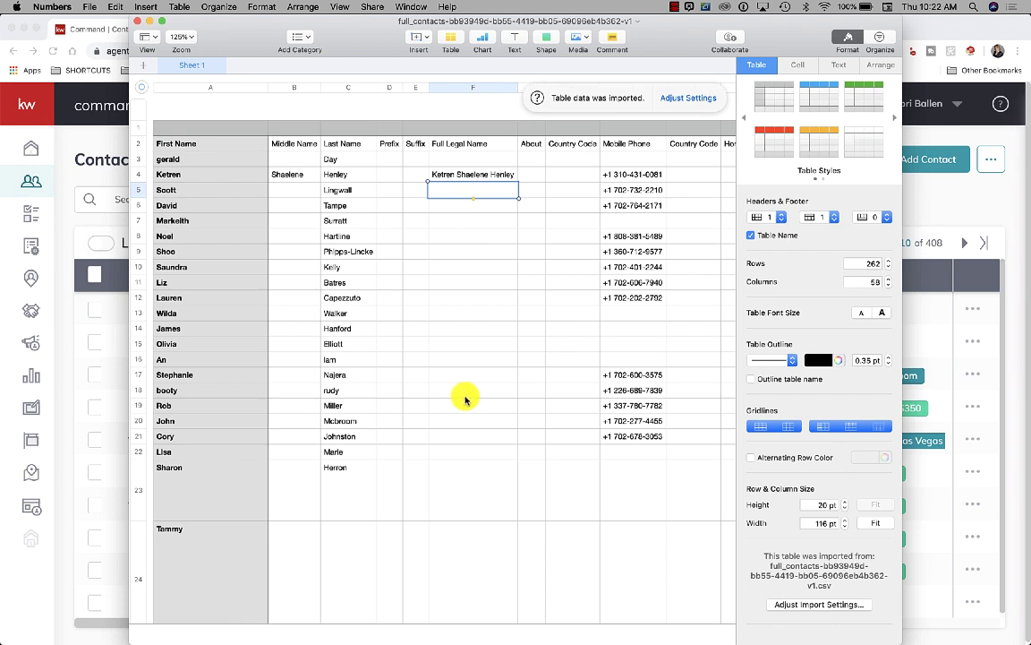
left_click(139, 109)
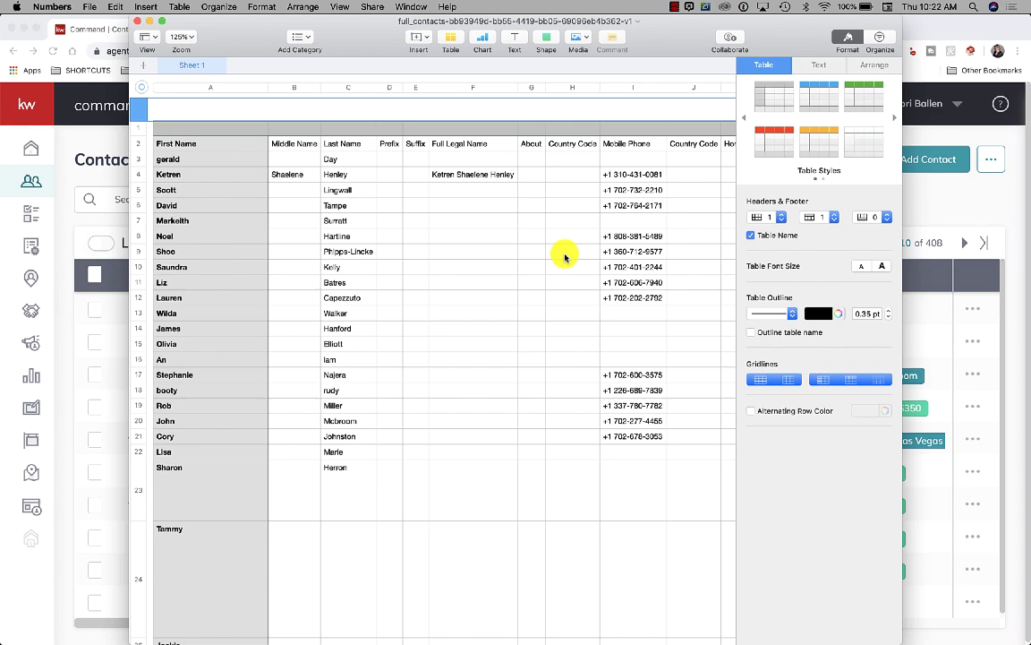
scroll(564, 258, "right", 15)
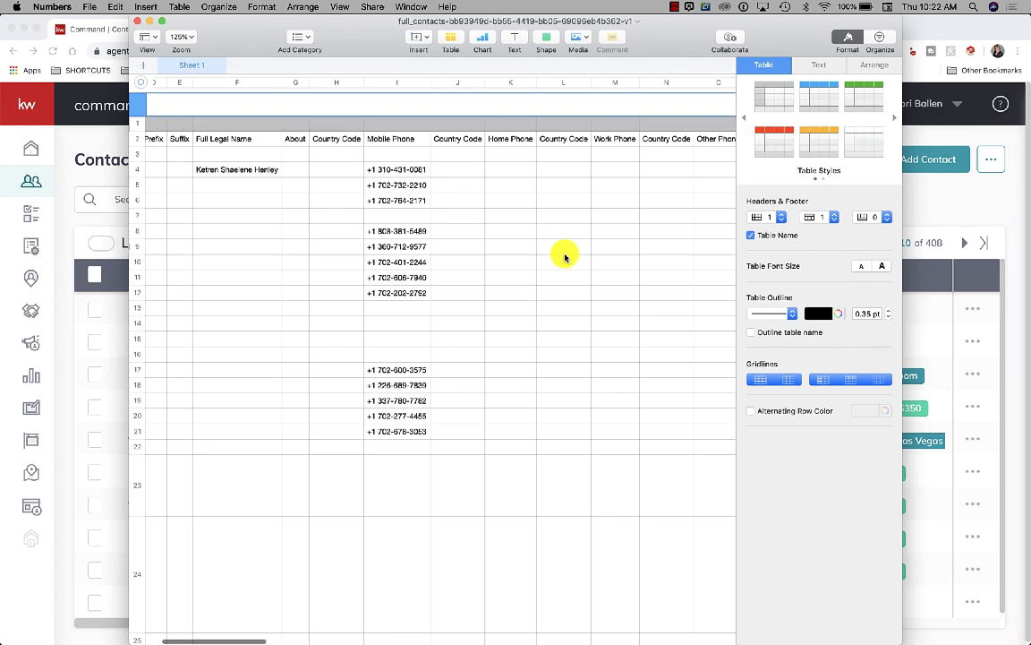
scroll(564, 258, "left", 15)
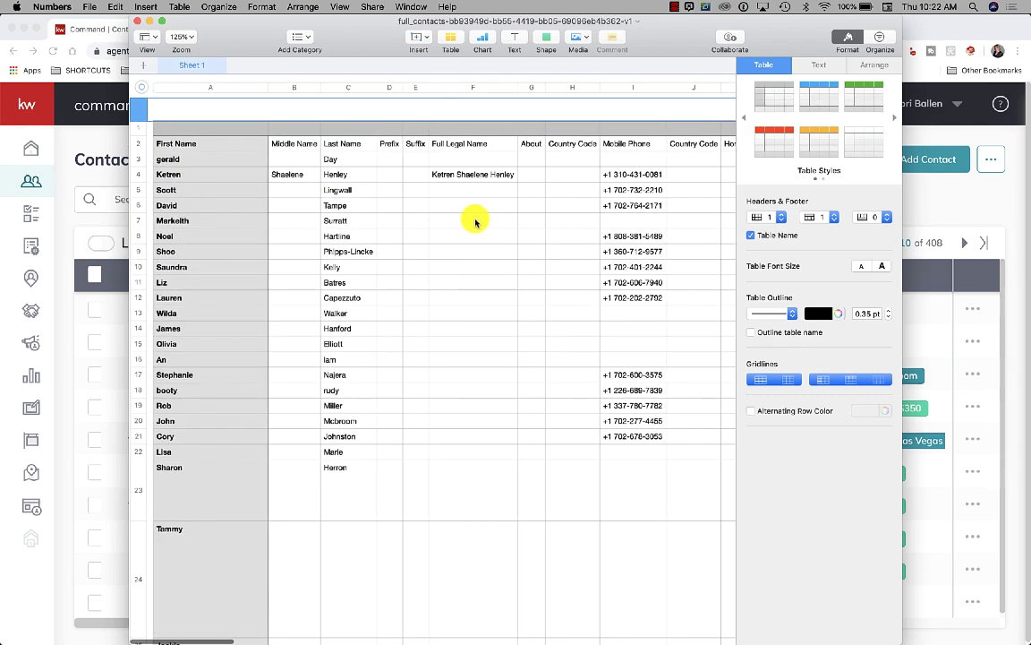
left_click(295, 238)
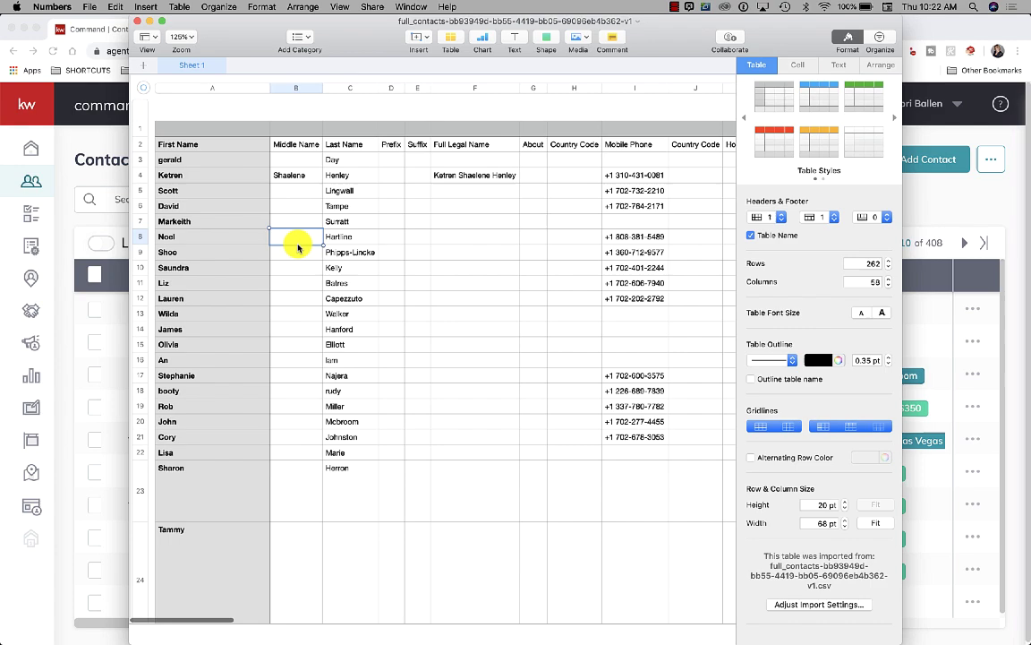
Step: Examine the phone, email and Address 1 columns of the exported contacts table
scroll(298, 247, "right", 5)
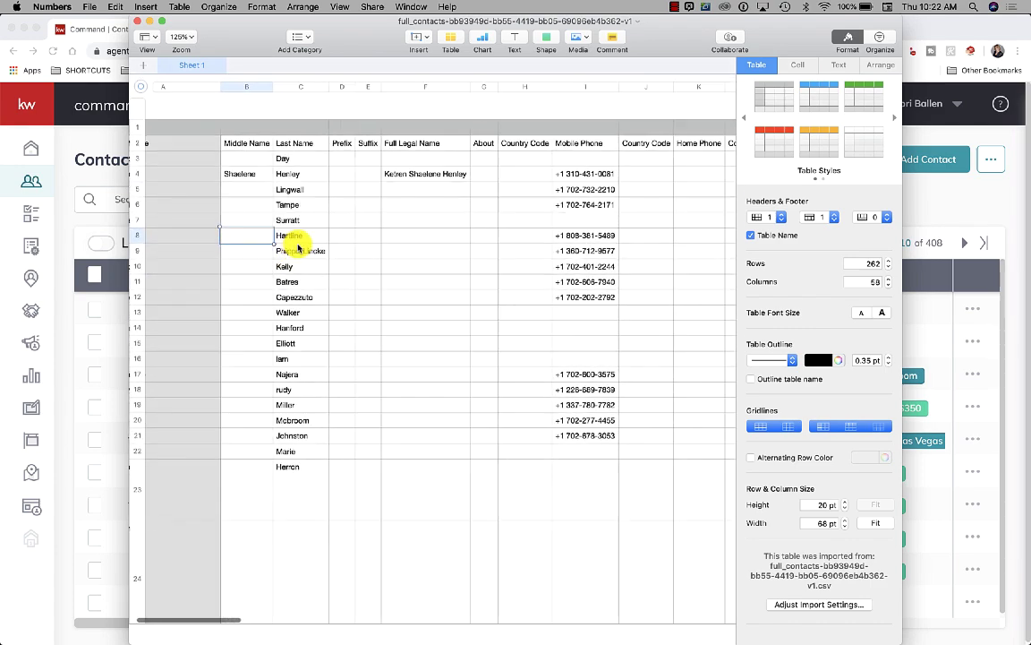
scroll(298, 247, "right", 5)
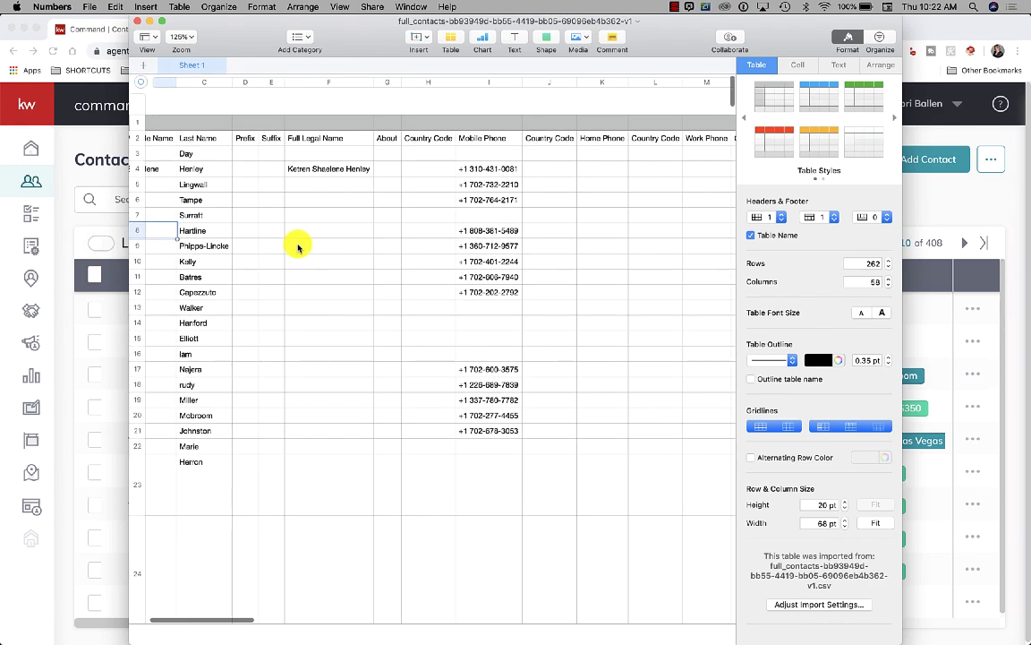
scroll(298, 247, "right", 5)
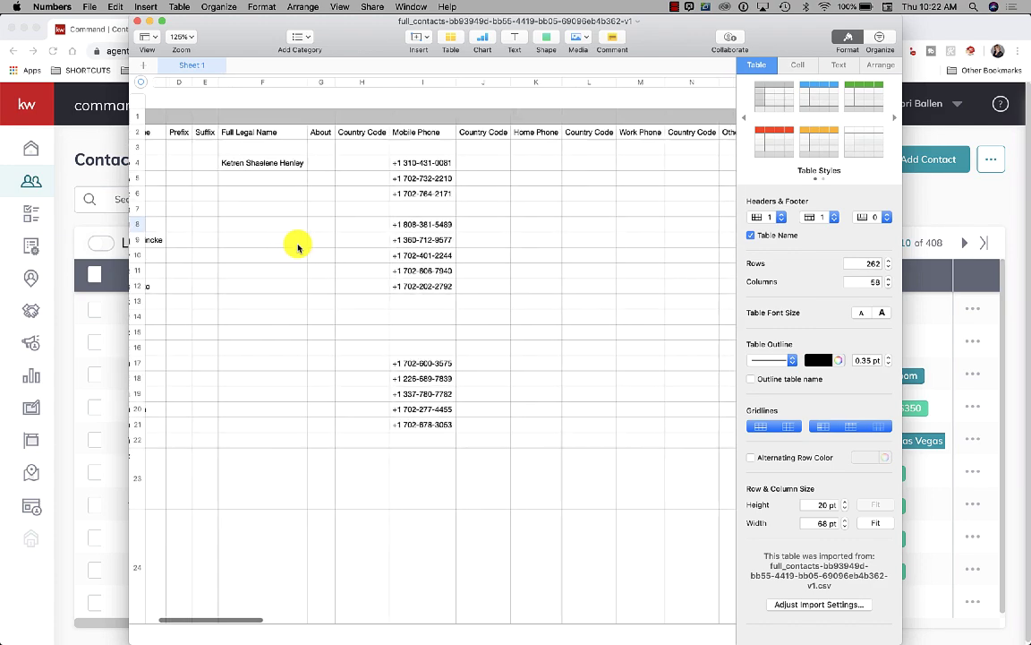
scroll(298, 247, "right", 5)
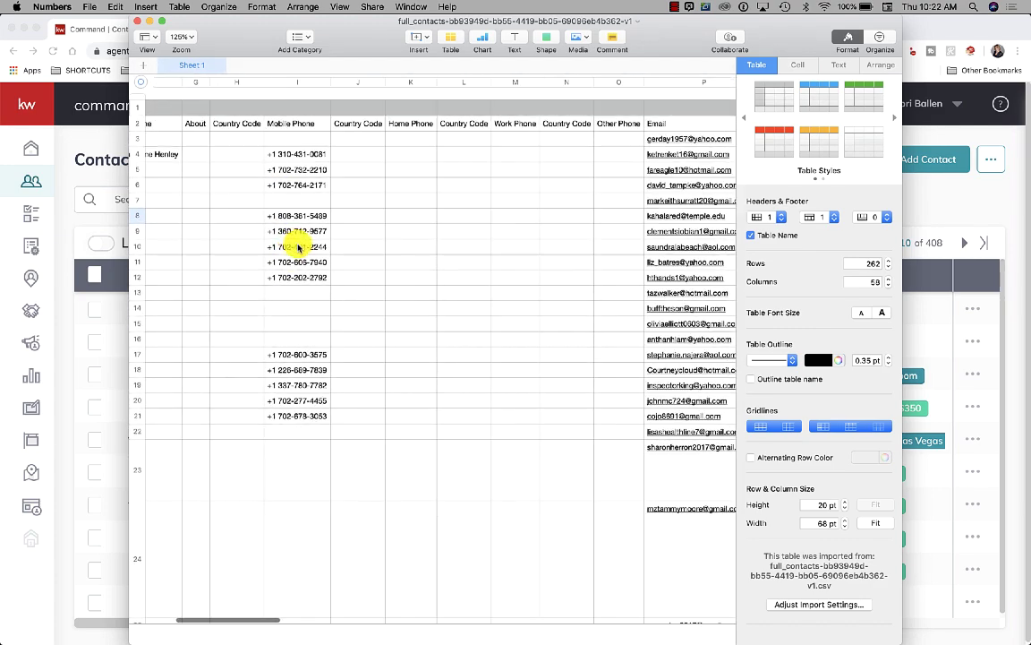
scroll(298, 248, "right", 6)
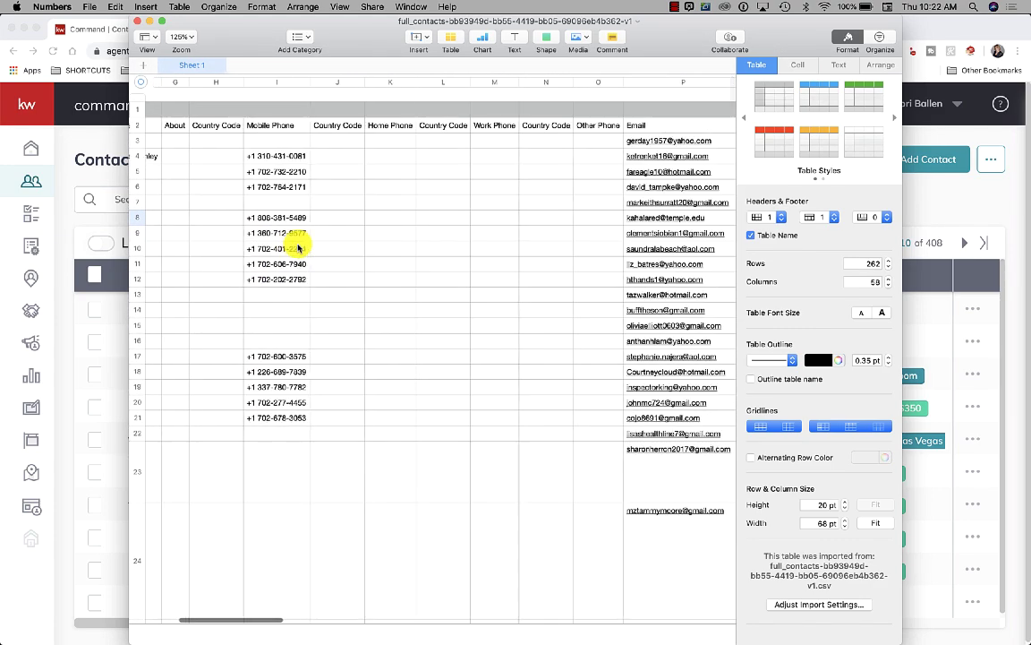
scroll(298, 247, "right", 6)
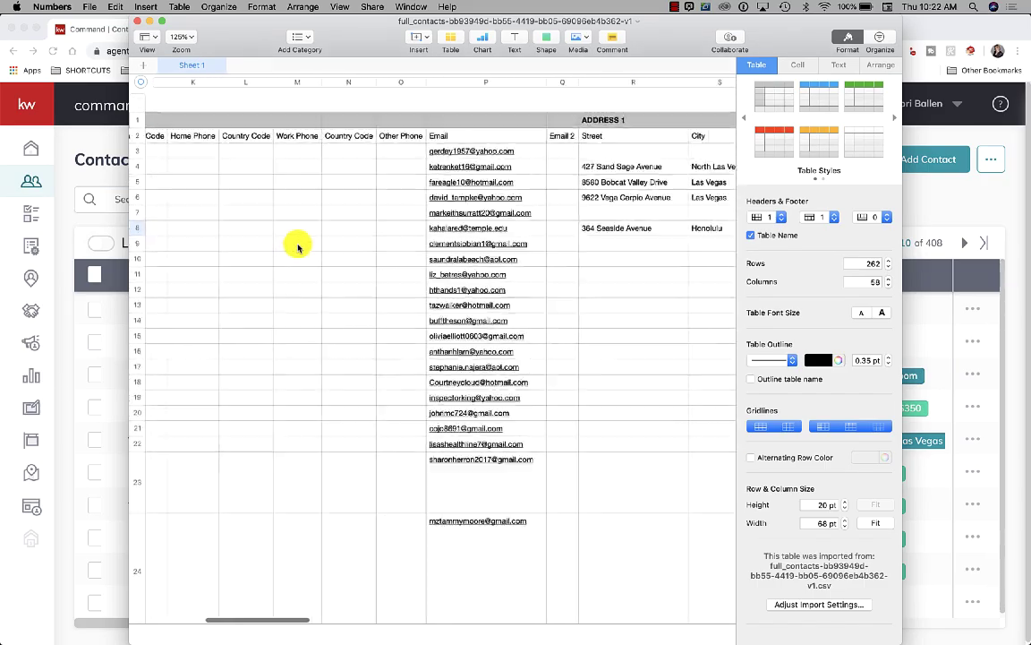
scroll(299, 248, "right", 4)
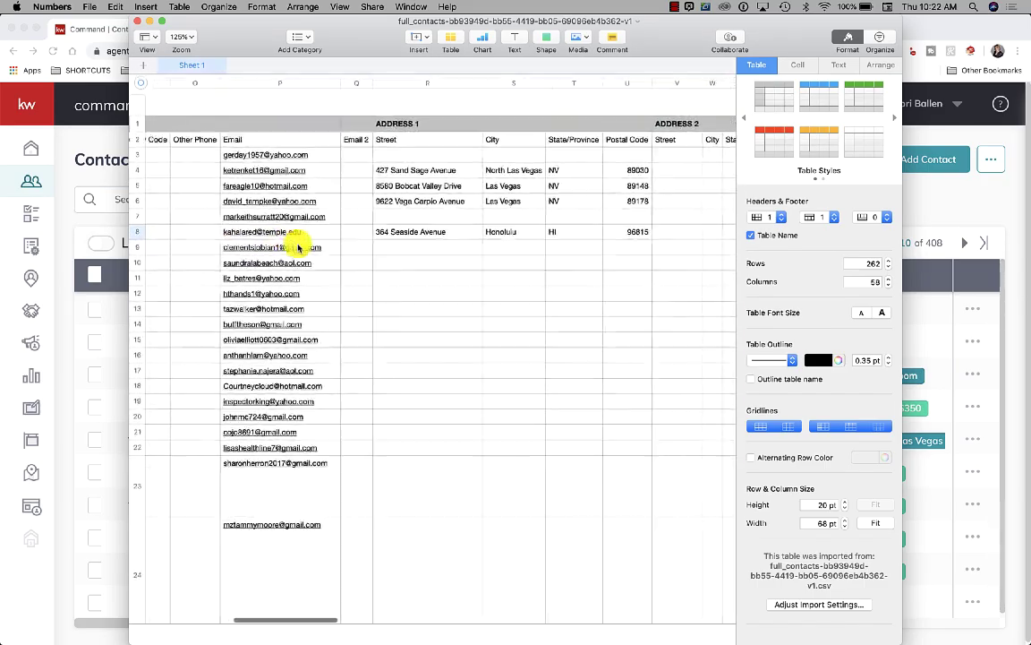
Step: Examine the row 9 fields from the Address 1 street through company address, key dates and stage to the Buyer tag
left_click(401, 239)
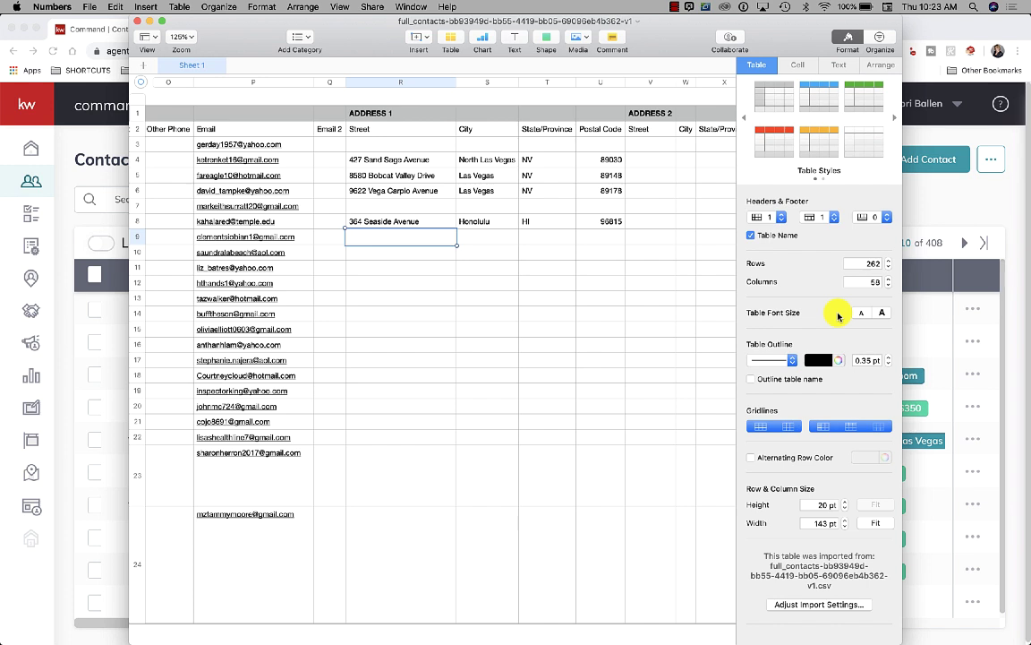
key("Right")
key("Right")
key("Right")
key("Right")
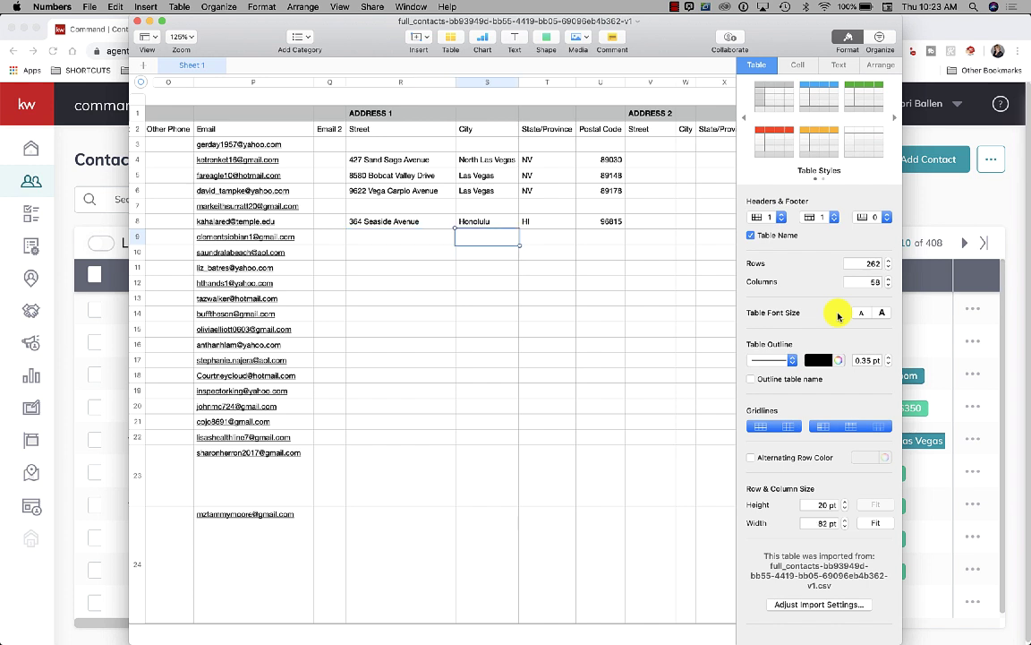
key("Right")
key("Right")
key("Right")
key("Right")
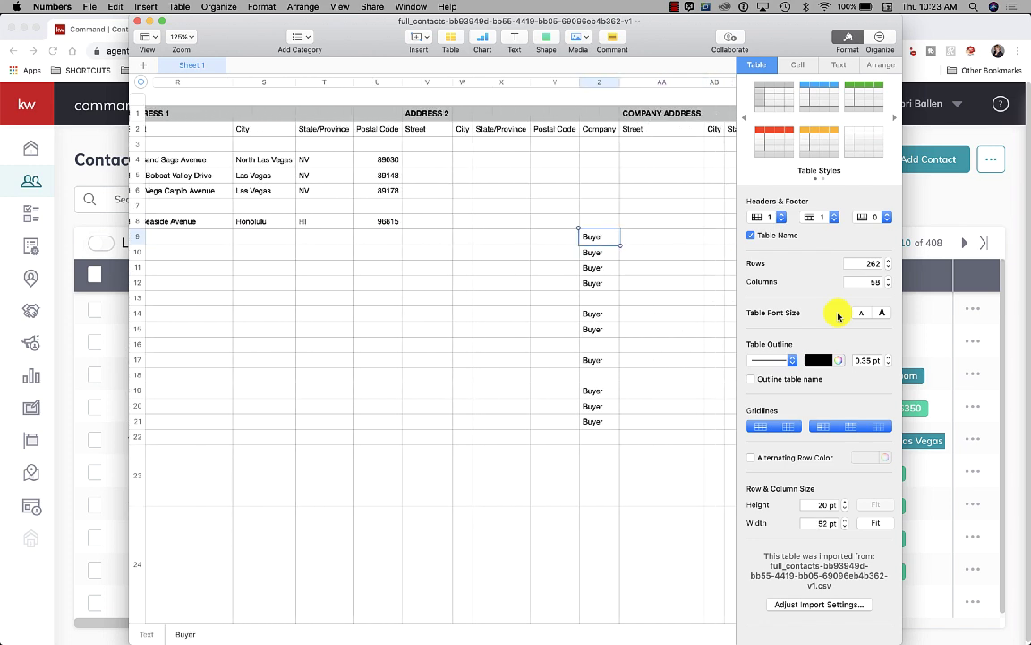
key("Right")
key("Right")
key("Right")
key("Right")
key("Right")
key("Right")
key("Right")
key("Right")
key("Right")
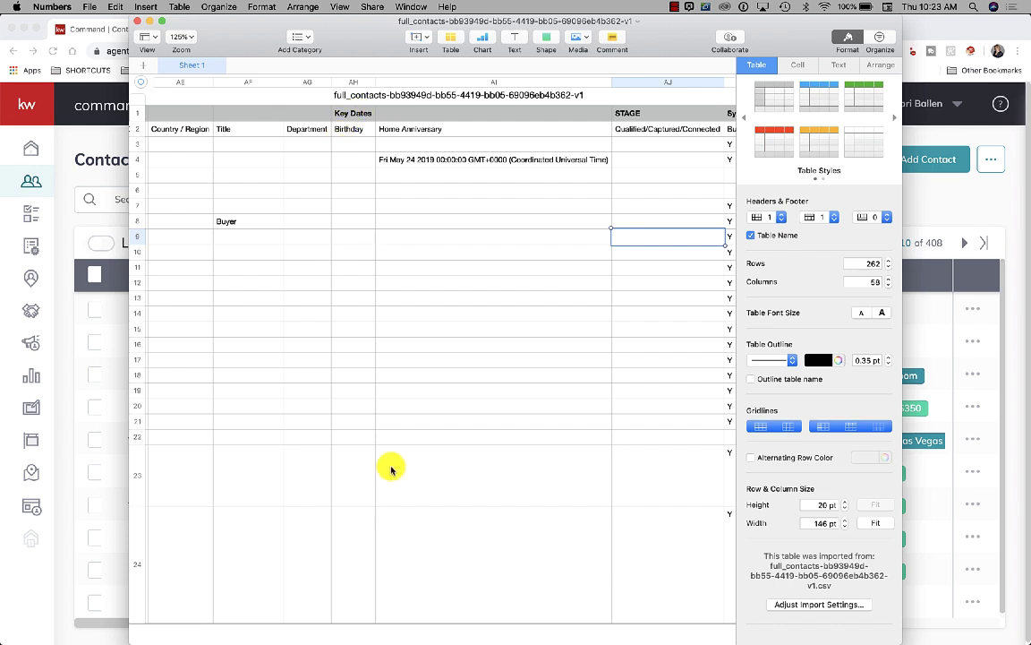
key("Right")
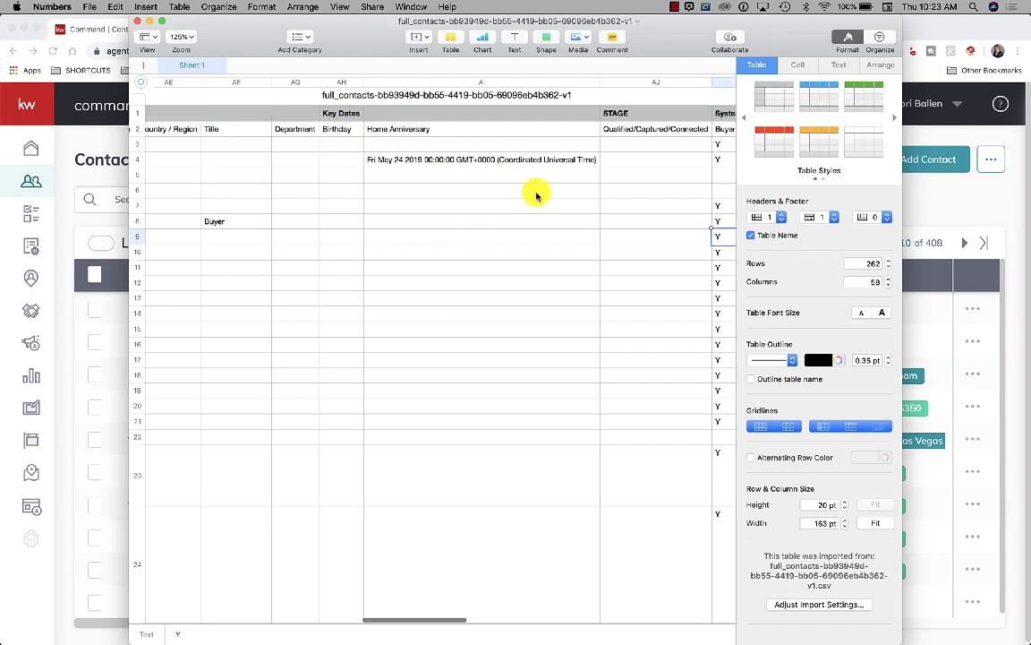
Step: Review the System Tags columns along row 8, from the stage column through to the Custom Tags column
left_click(535, 225)
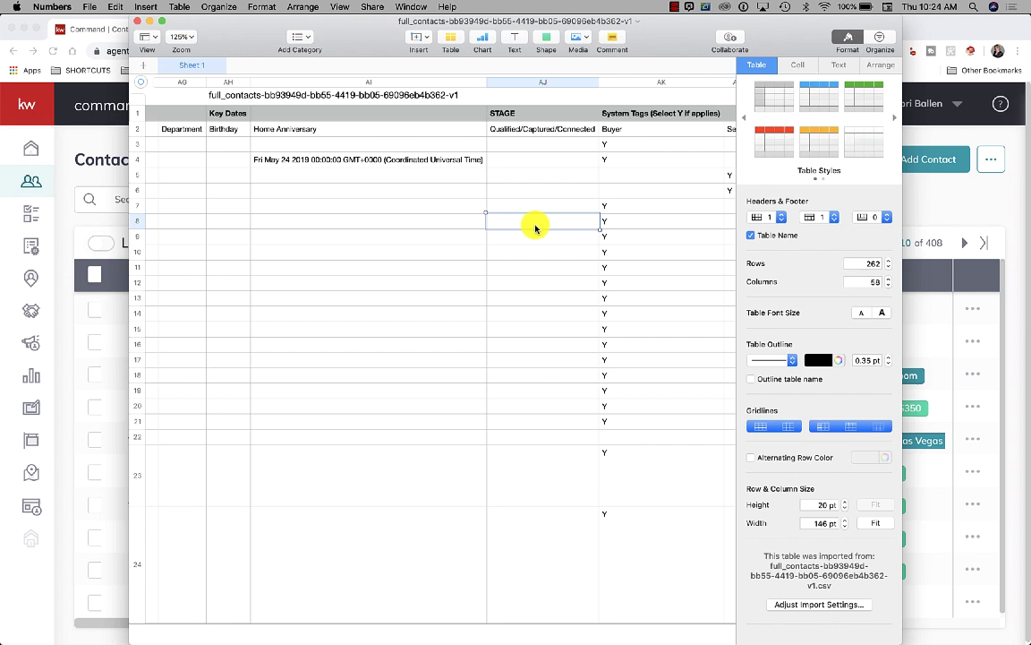
key("Right")
key("Right")
key("Right")
key("Right")
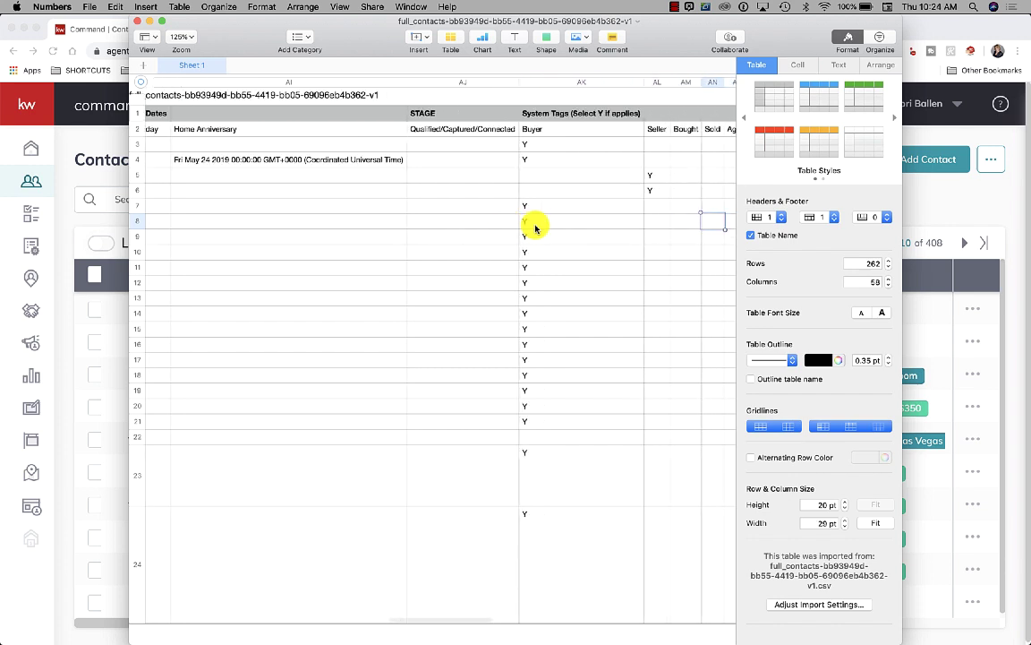
key("Right")
key("Right")
key("Right")
key("Right")
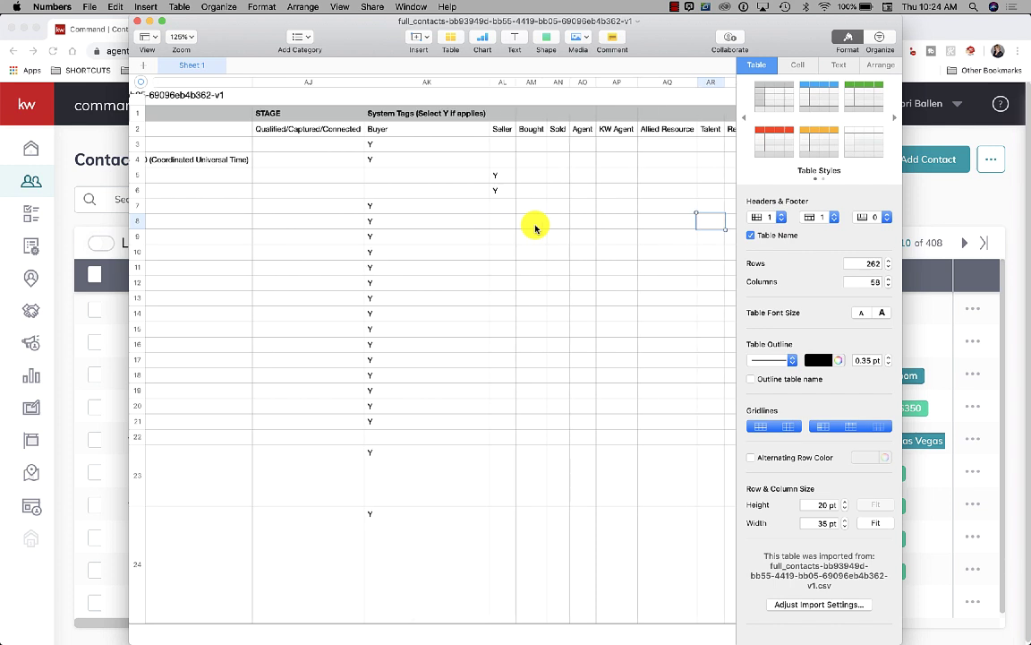
key("Right")
key("Right")
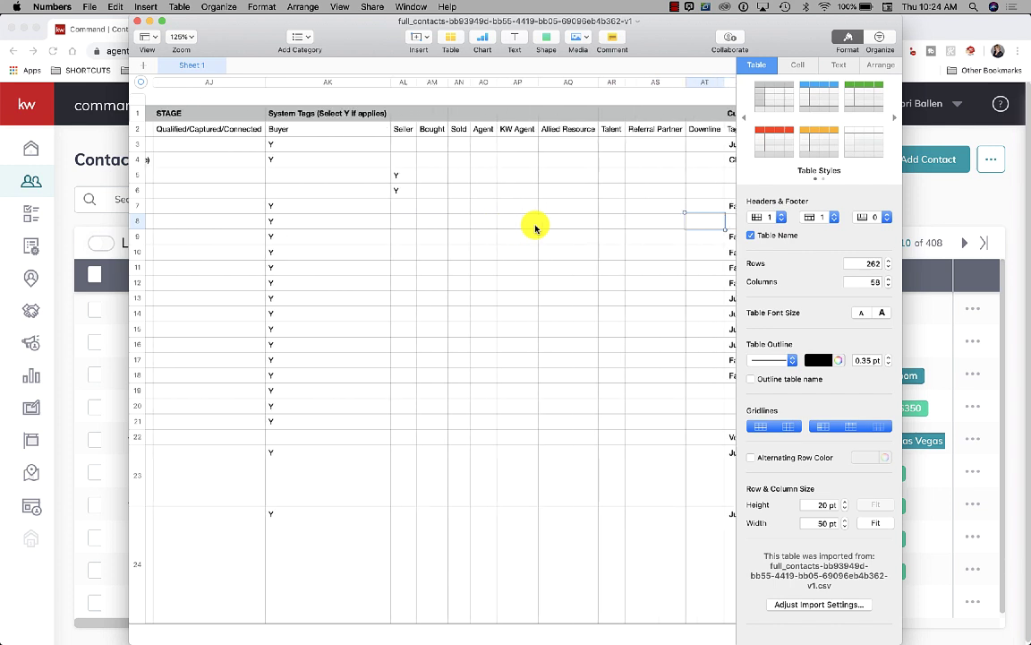
key("Right")
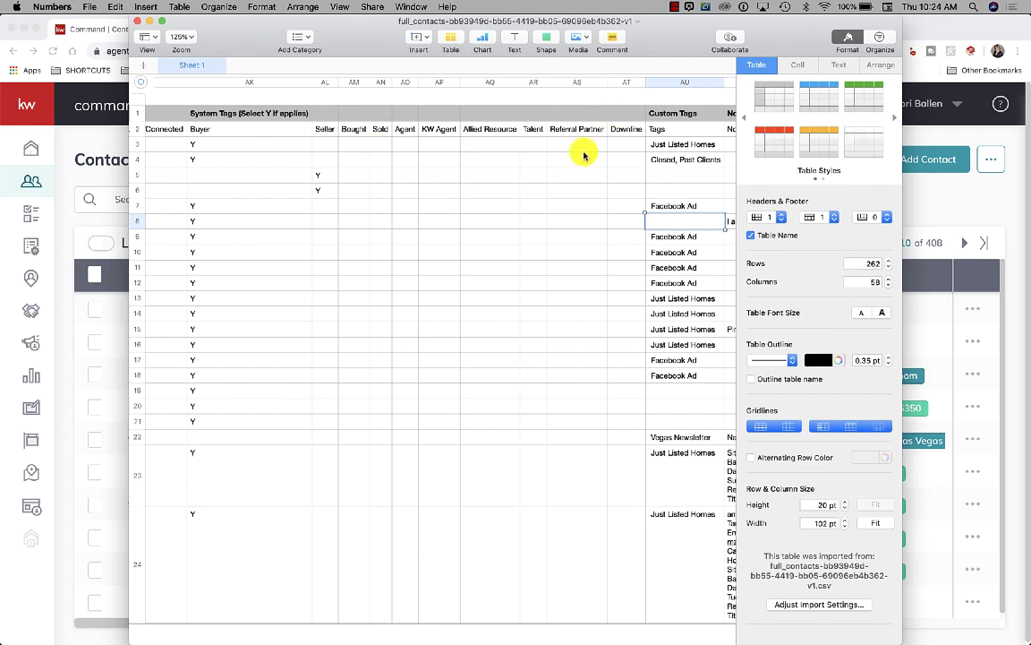
Step: Review the remaining Notes, Source and Social Media columns at the end of the contacts table
scroll(568, 192, "right", 3)
scroll(569, 193, "right", 10)
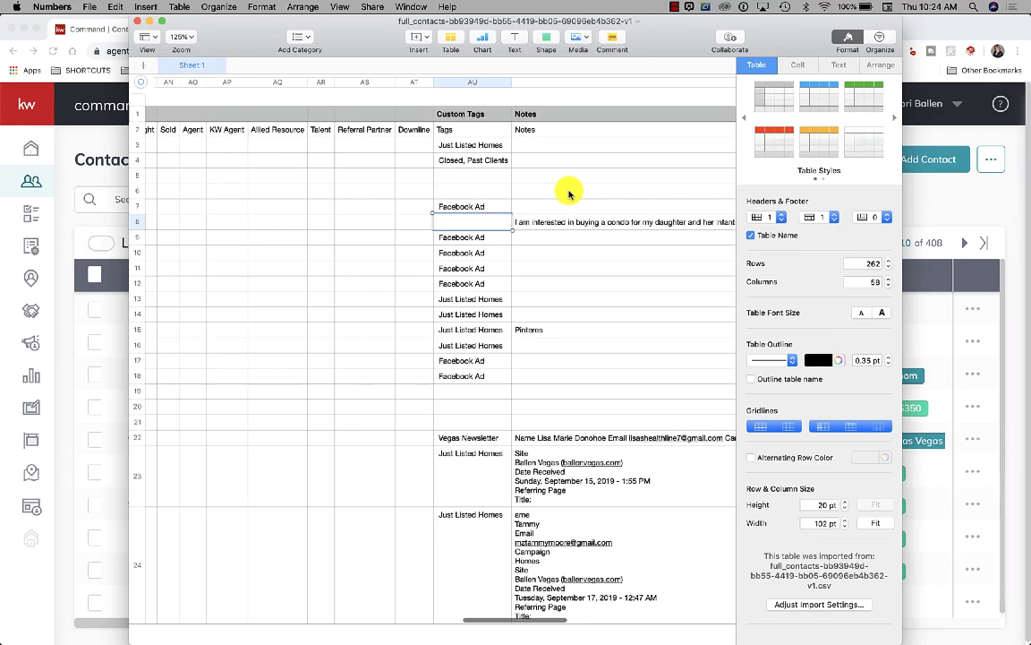
scroll(568, 193, "right", 15)
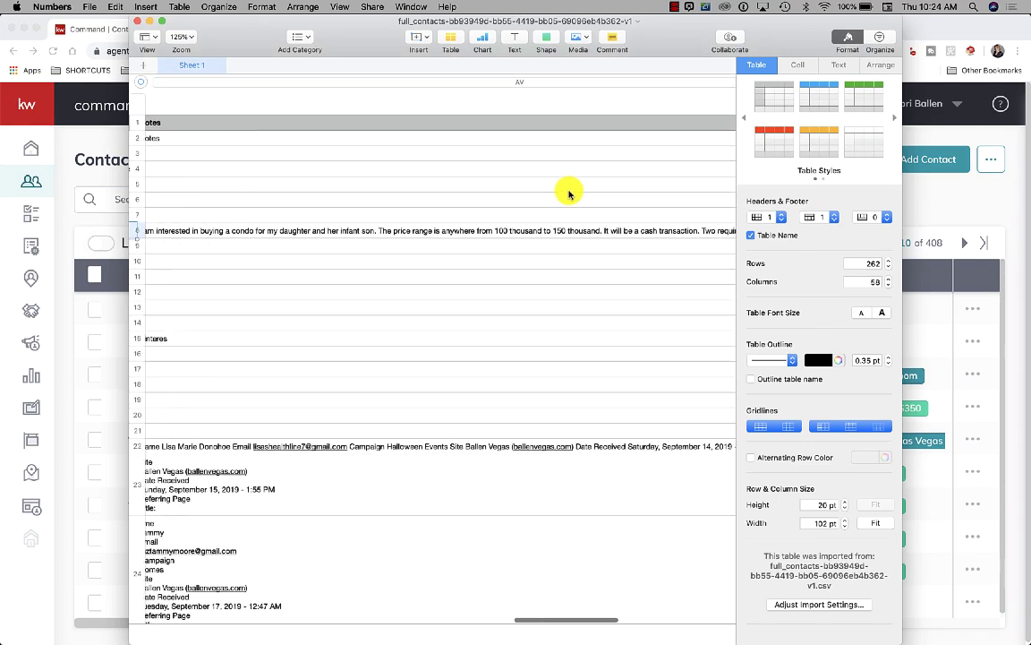
scroll(569, 193, "right", 3)
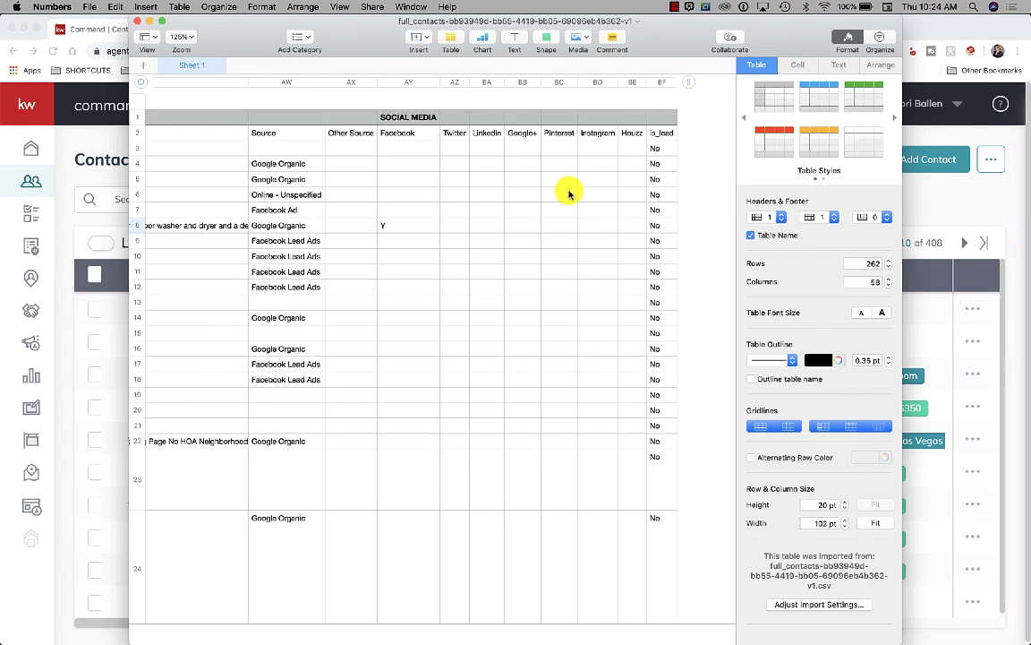
Step: Review the contacts table backwards from the Social Media columns through notes, tags, stage and company address to the Address 1 and email columns
scroll(568, 192, "right", 10)
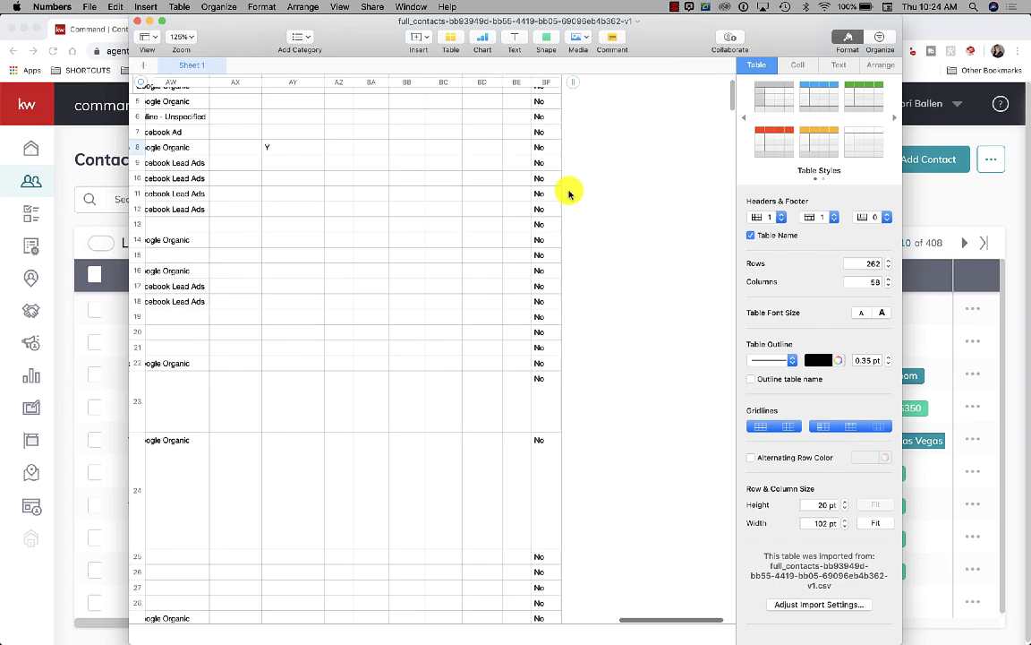
scroll(568, 192, "left", 20)
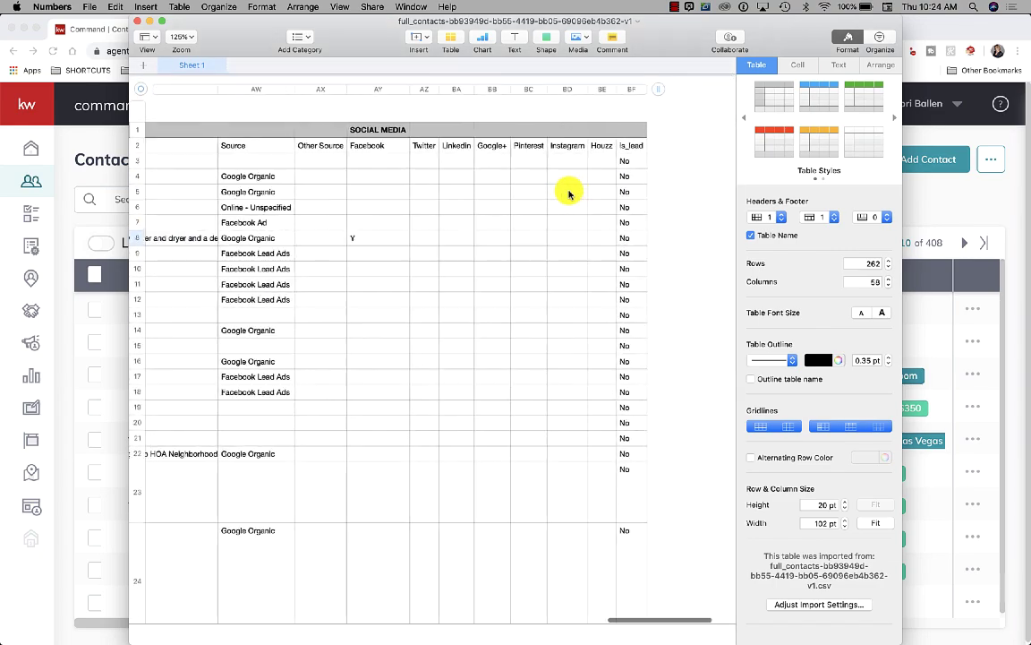
scroll(568, 192, "left", 15)
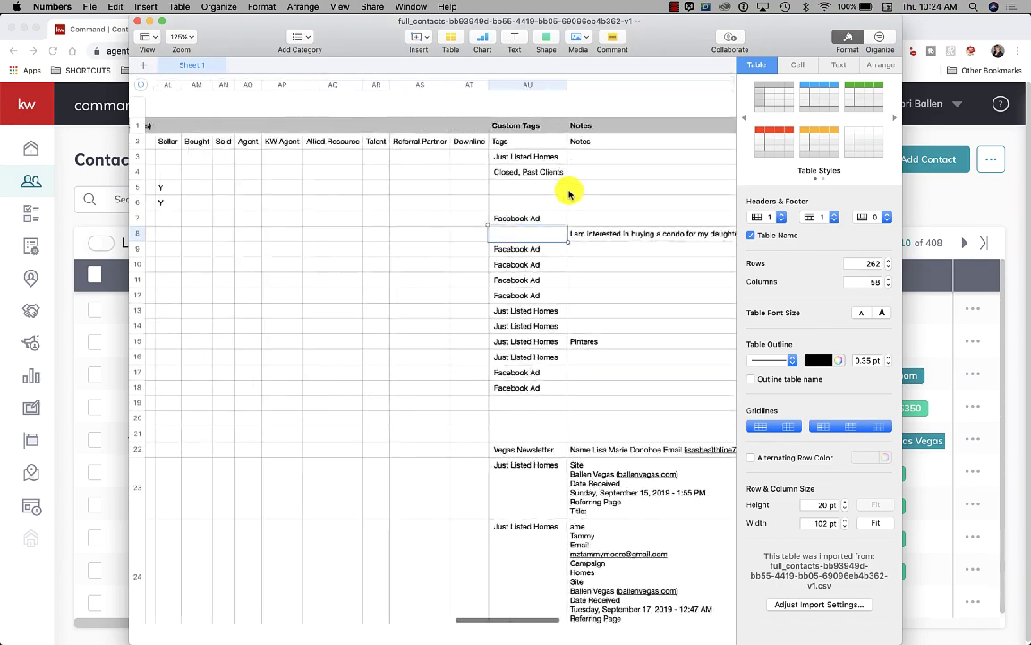
scroll(569, 192, "left", 3)
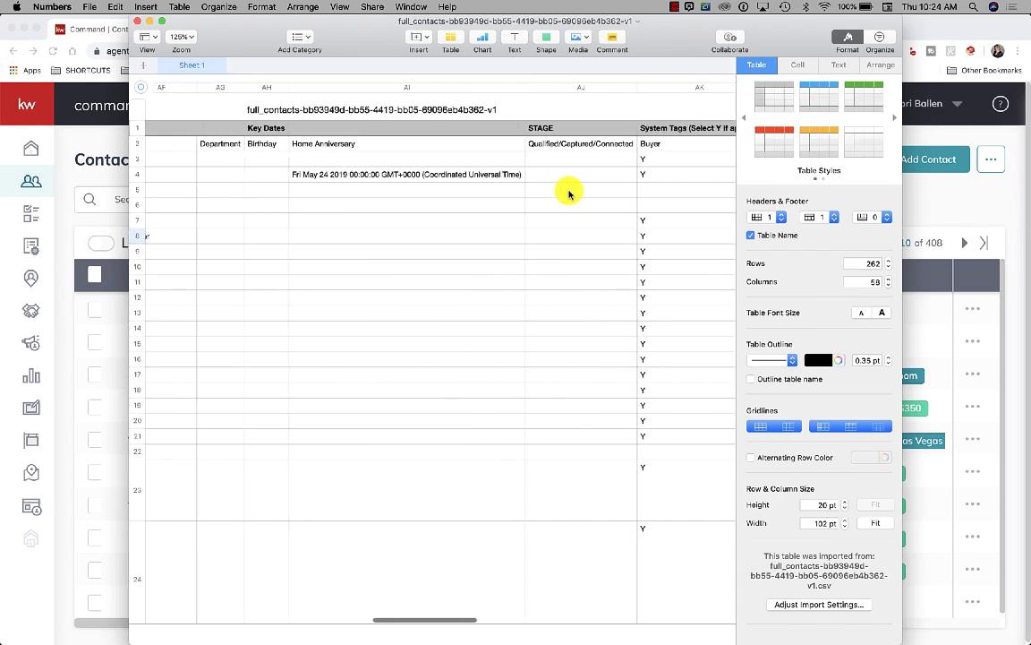
scroll(568, 193, "left", 12)
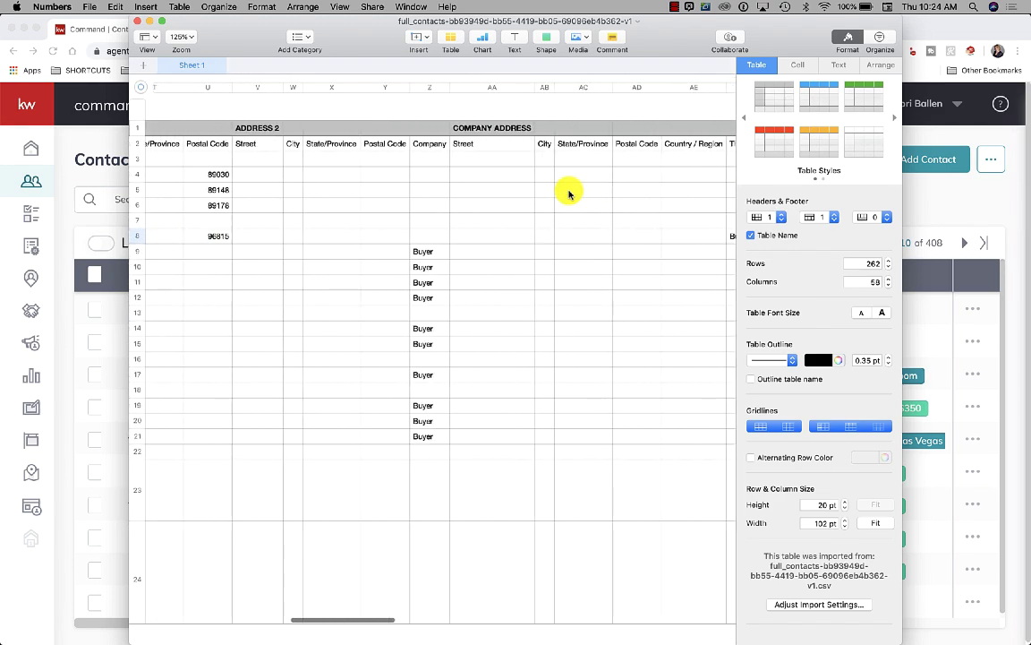
scroll(569, 192, "left", 10)
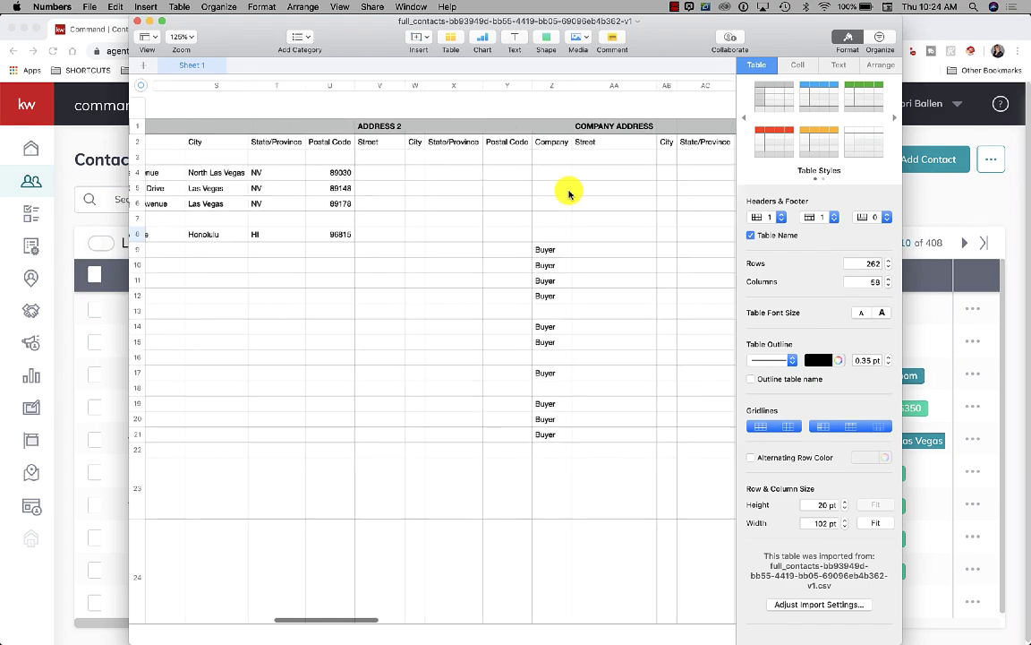
scroll(569, 193, "left", 4)
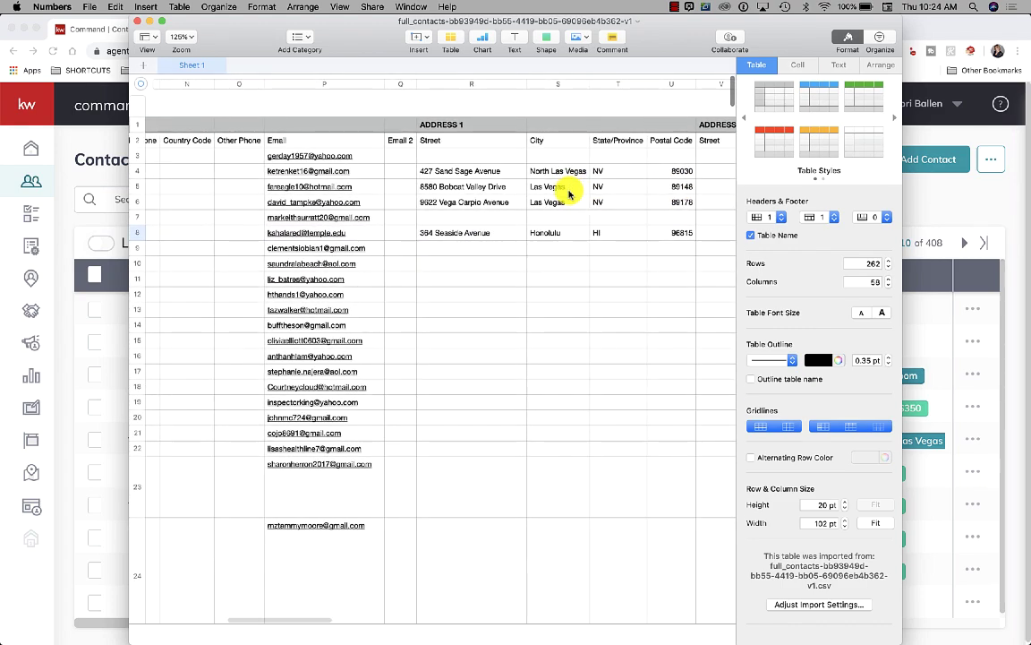
Step: Examine the columns from Address 1 through Address 2, company address, key dates, system tags, custom tags and notes to the Source column
scroll(381, 221, "right", 8)
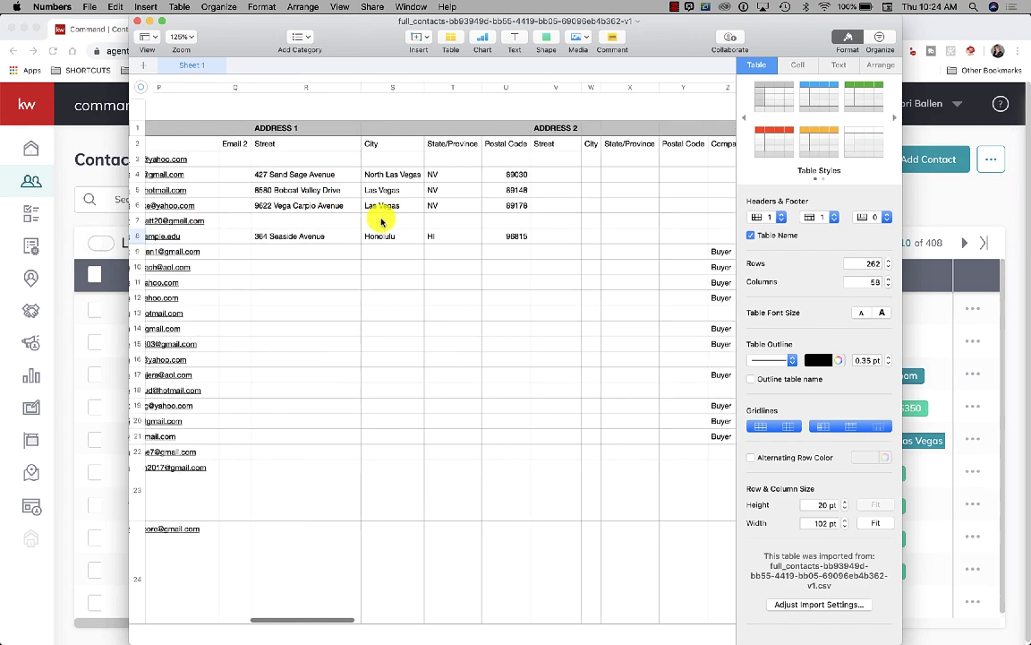
scroll(381, 221, "right", 12)
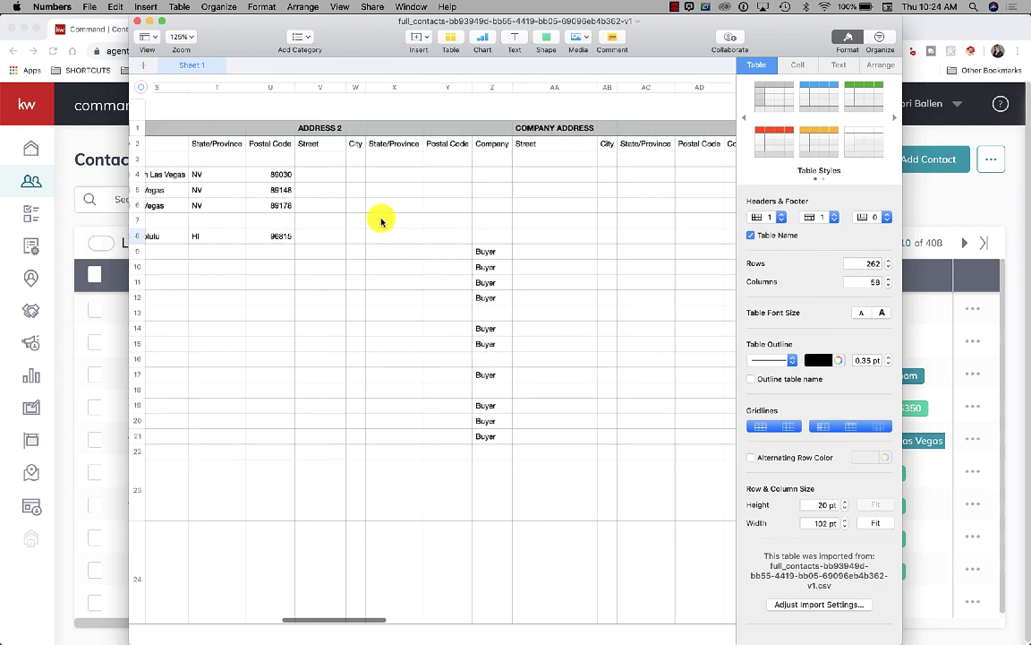
scroll(381, 221, "right", 6)
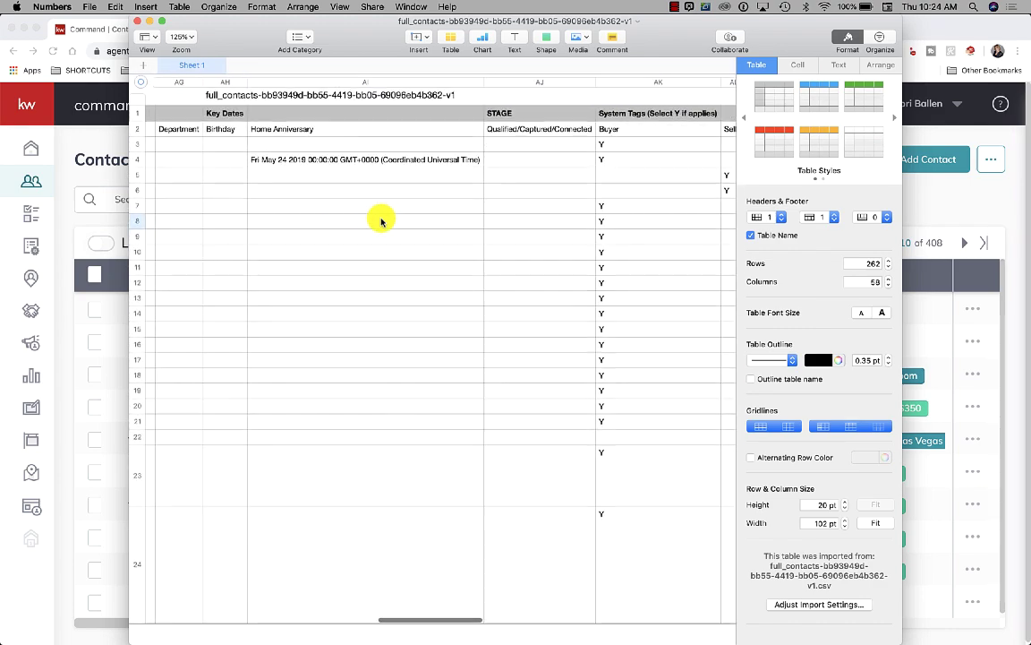
scroll(380, 221, "right", 10)
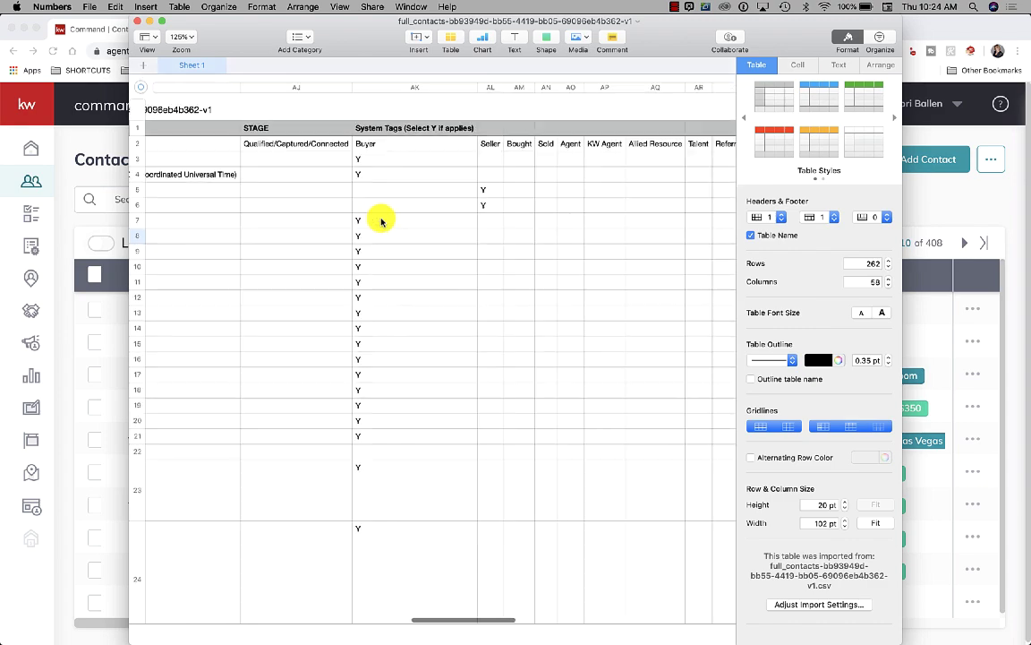
scroll(380, 221, "right", 10)
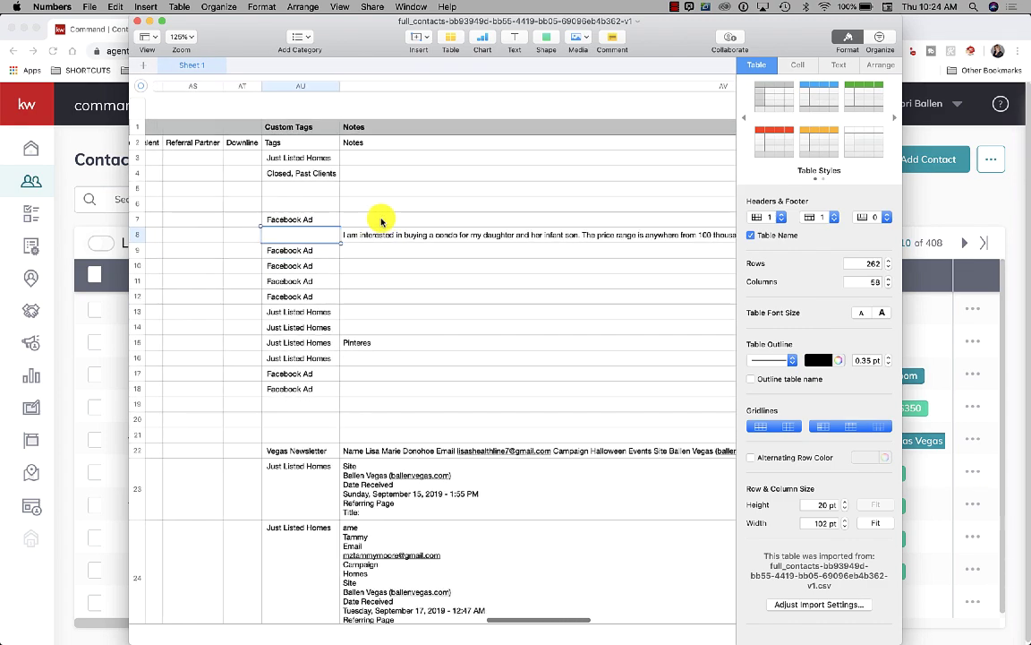
scroll(380, 221, "right", 4)
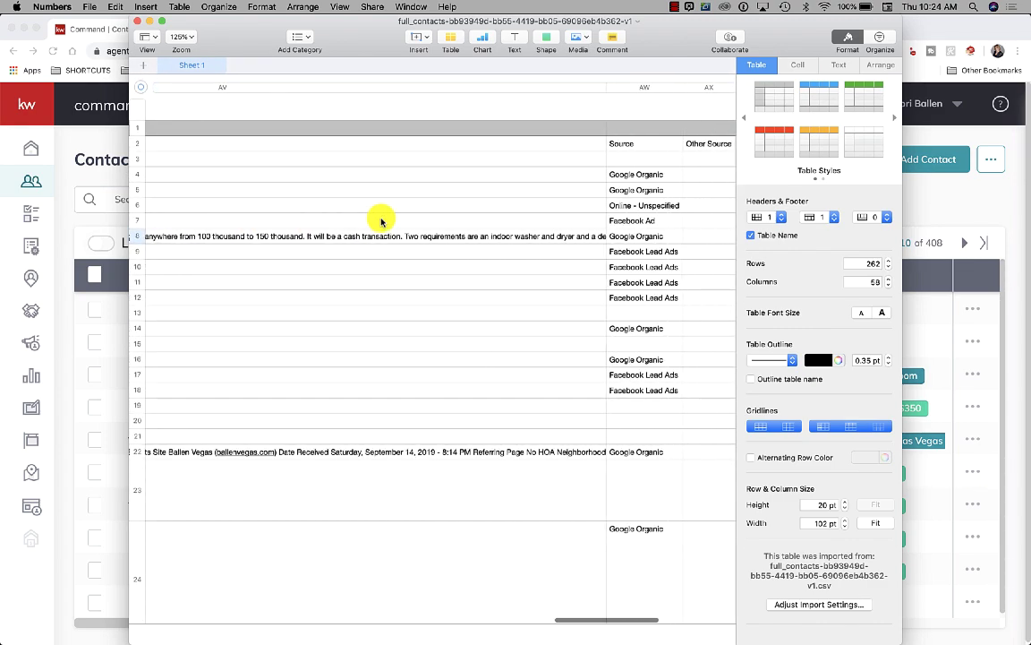
left_click(339, 213)
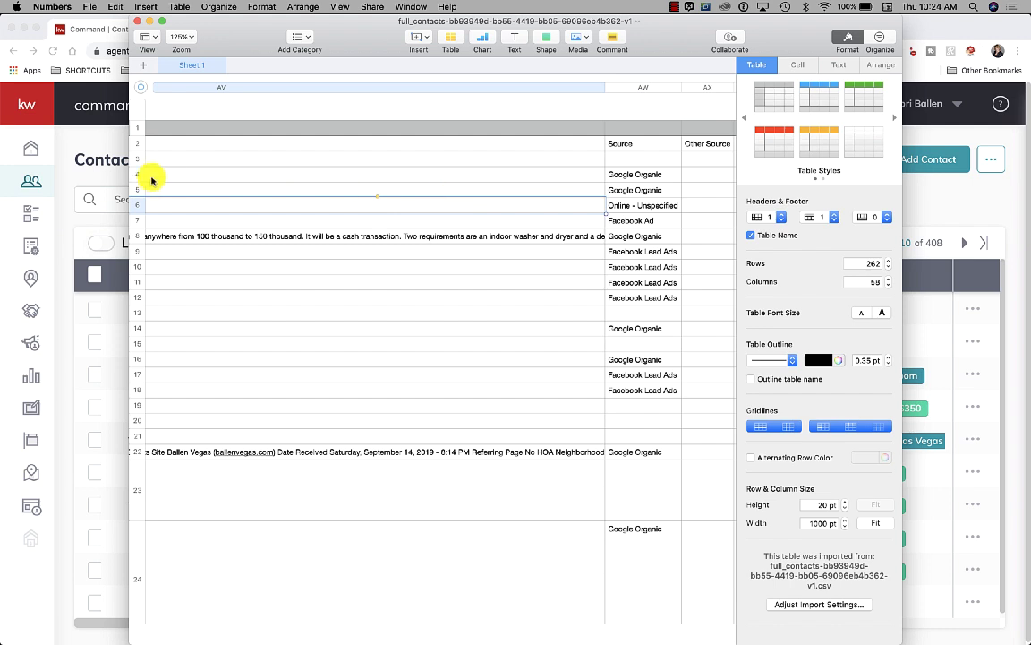
Step: Switch back to the KW Command Contacts page in Chrome
left_click(96, 185)
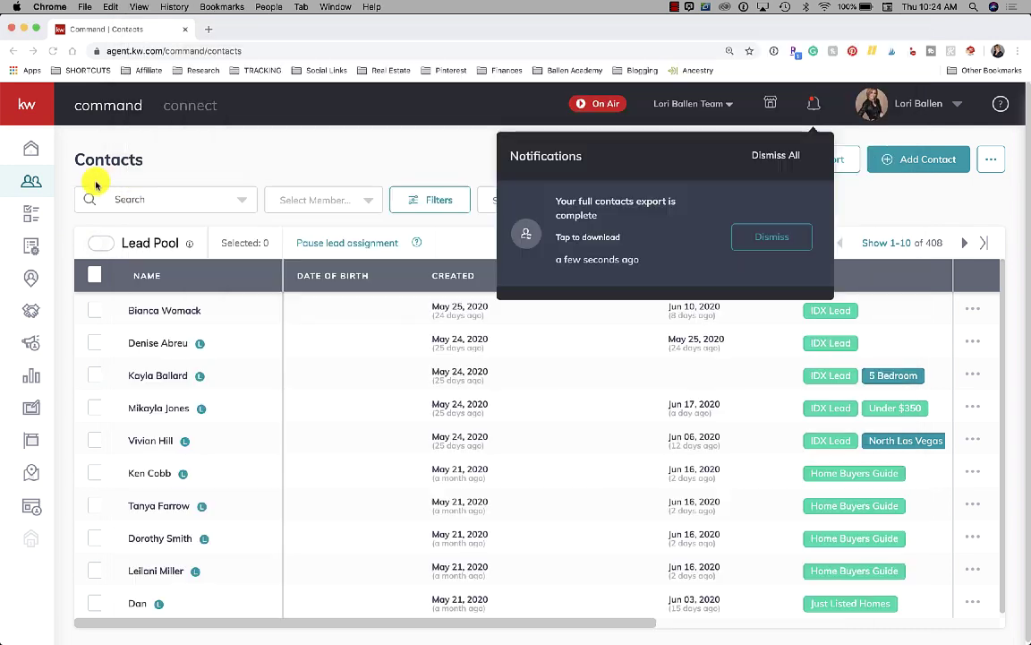
left_click(676, 9)
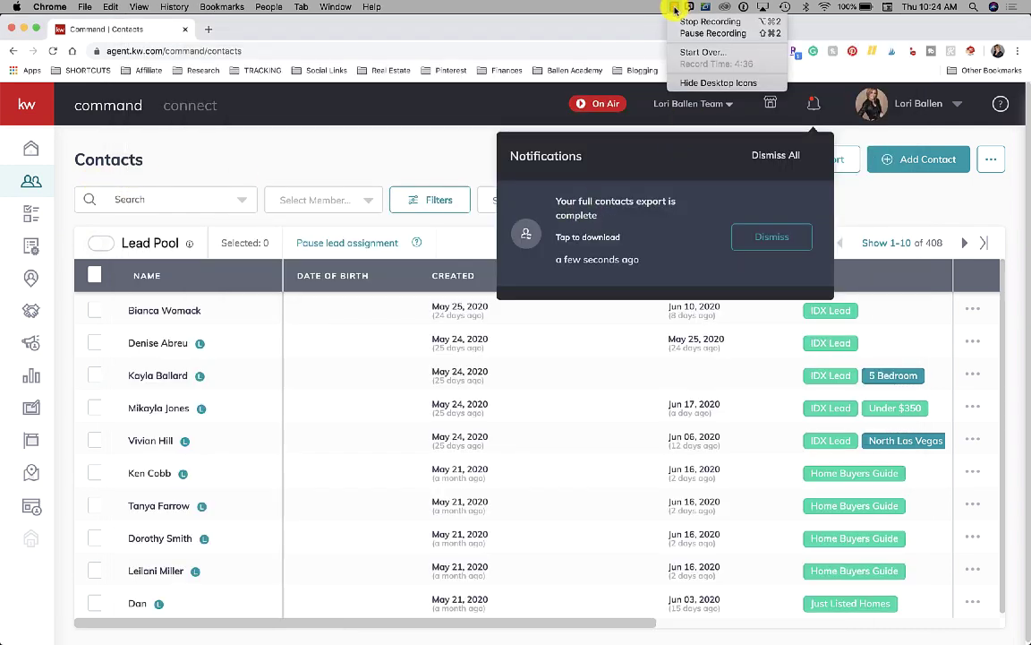